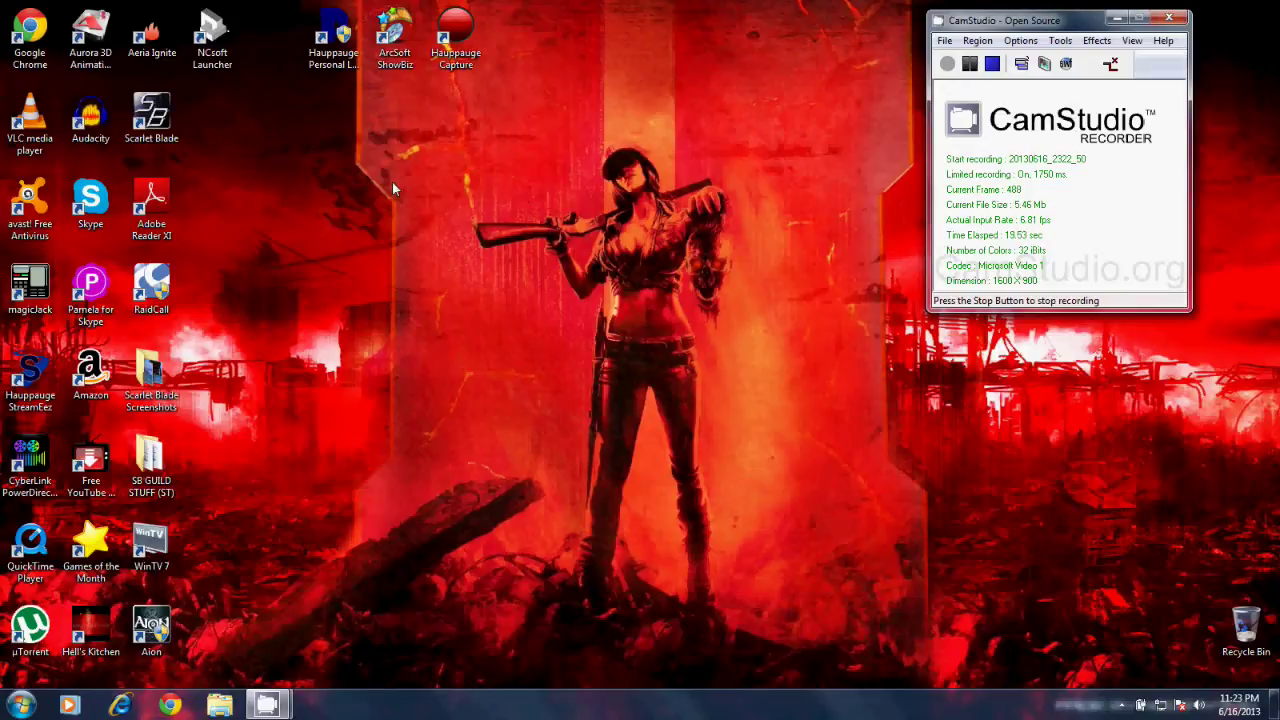
# Adjust the Hauppauge watermark logo's transparency and move the logo to the top-left corner
pyautogui.click(334, 32)
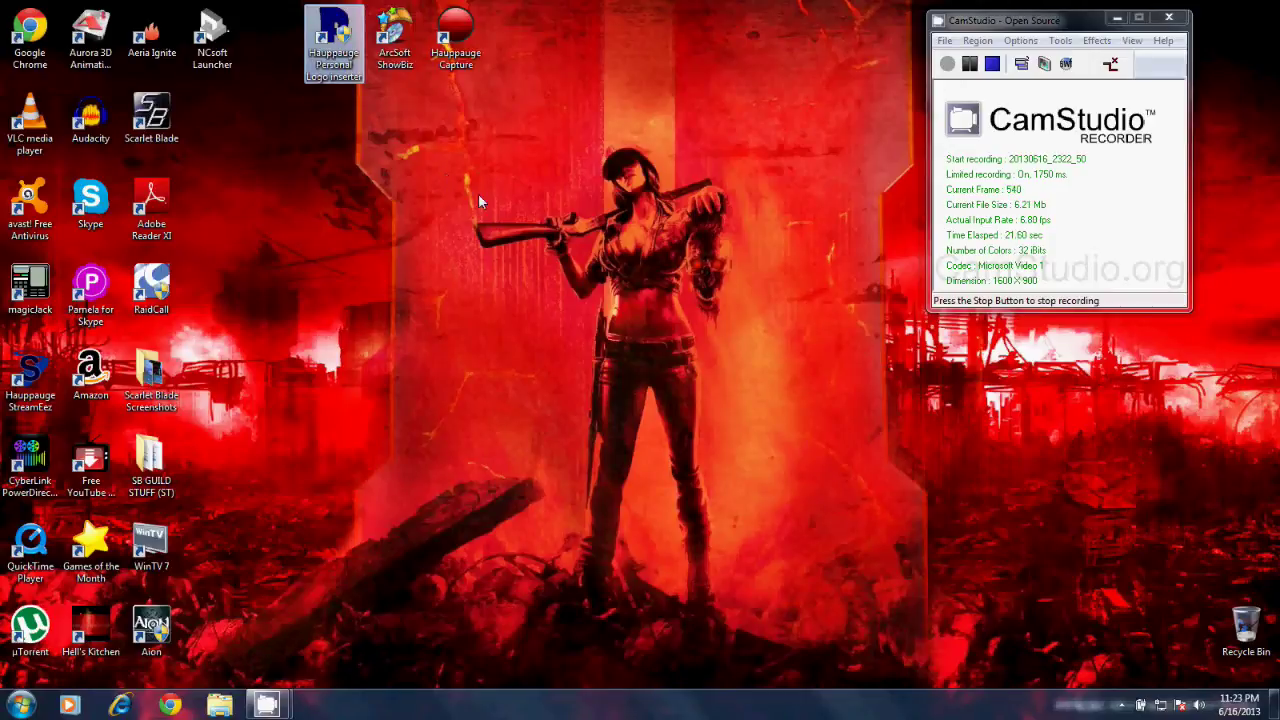
pyautogui.doubleClick(340, 80)
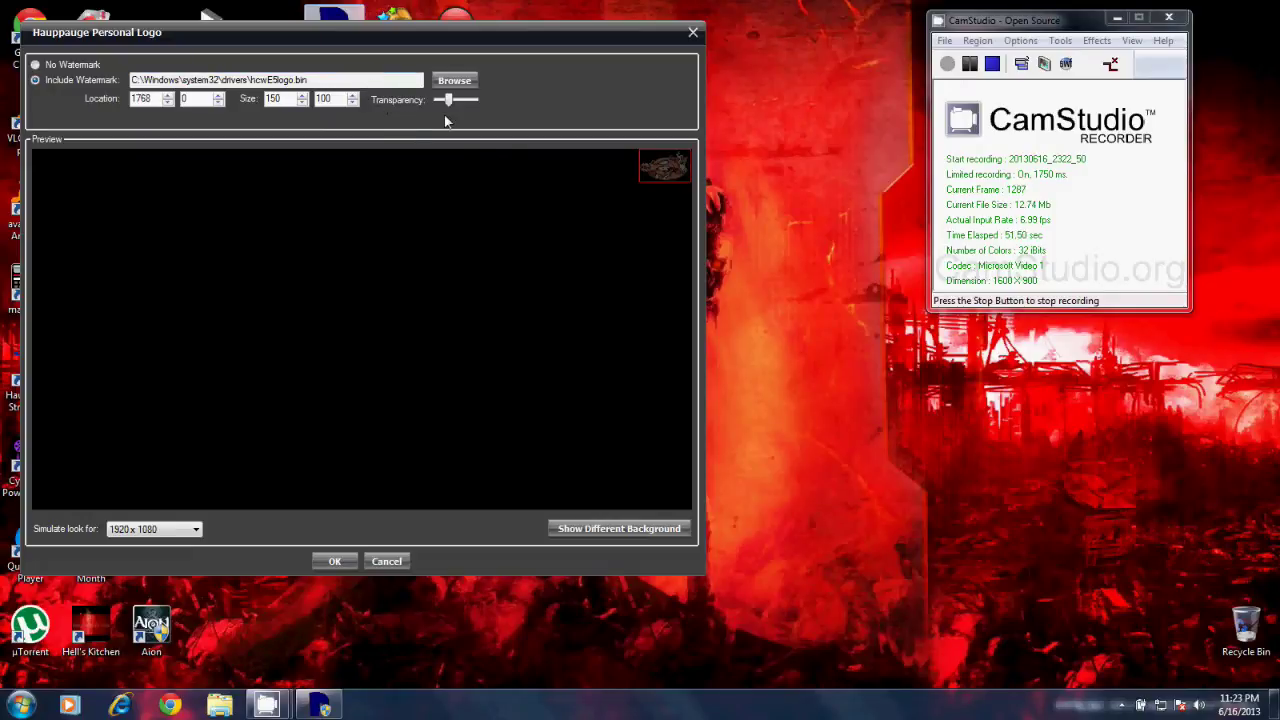
pyautogui.moveTo(450, 101)
pyautogui.mouseDown()
pyautogui.moveTo(476, 102)
pyautogui.moveTo(388, 112)
pyautogui.moveTo(449, 111)
pyautogui.mouseUp()
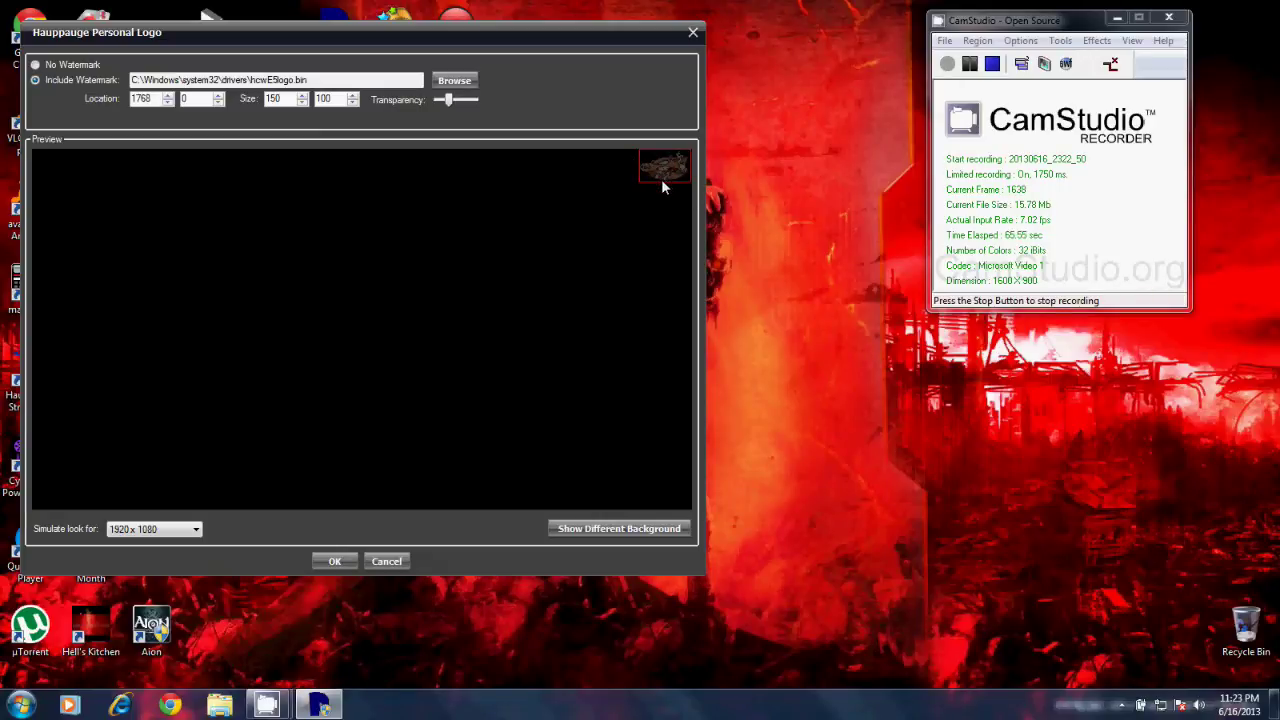
pyautogui.moveTo(670, 176); pyautogui.dragTo(716, 152)
pyautogui.click(336, 561)
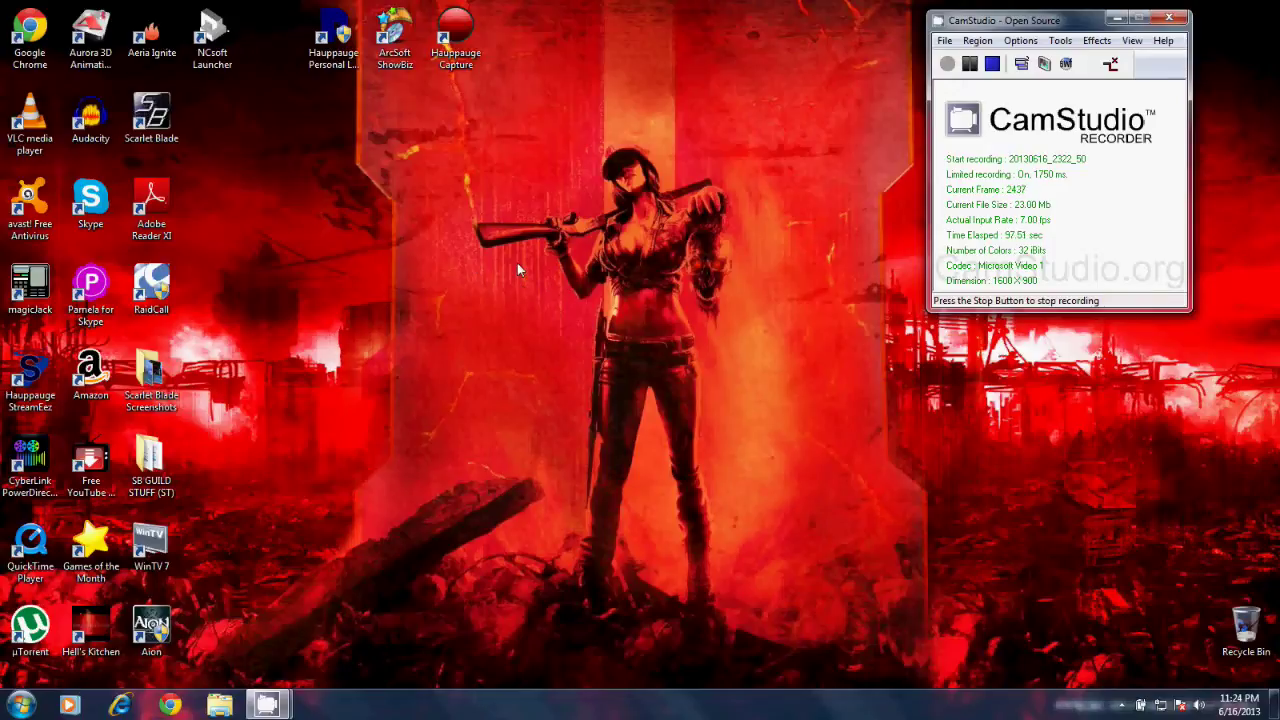
pyautogui.click(406, 62)
# Launch ArcSoft ShowBiz and open the Capture Module showing the live Hauppauge gameplay feed
pyautogui.doubleClick(406, 62)
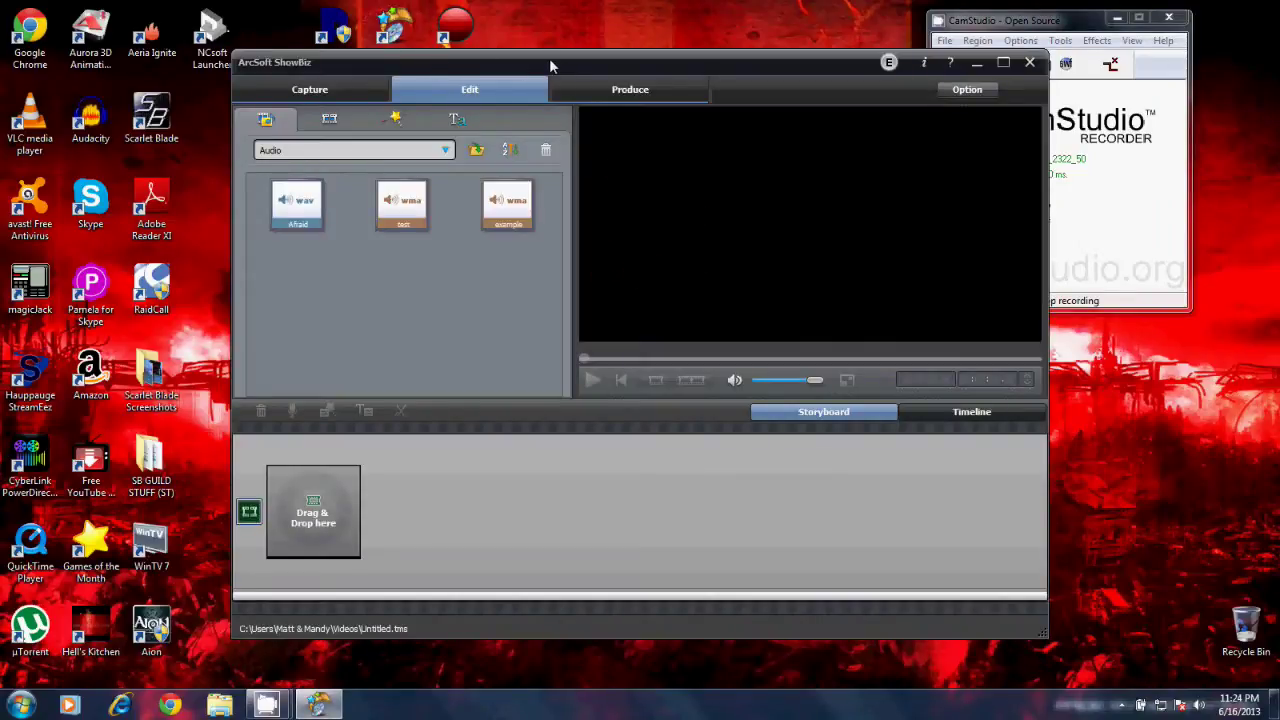
pyautogui.click(309, 89)
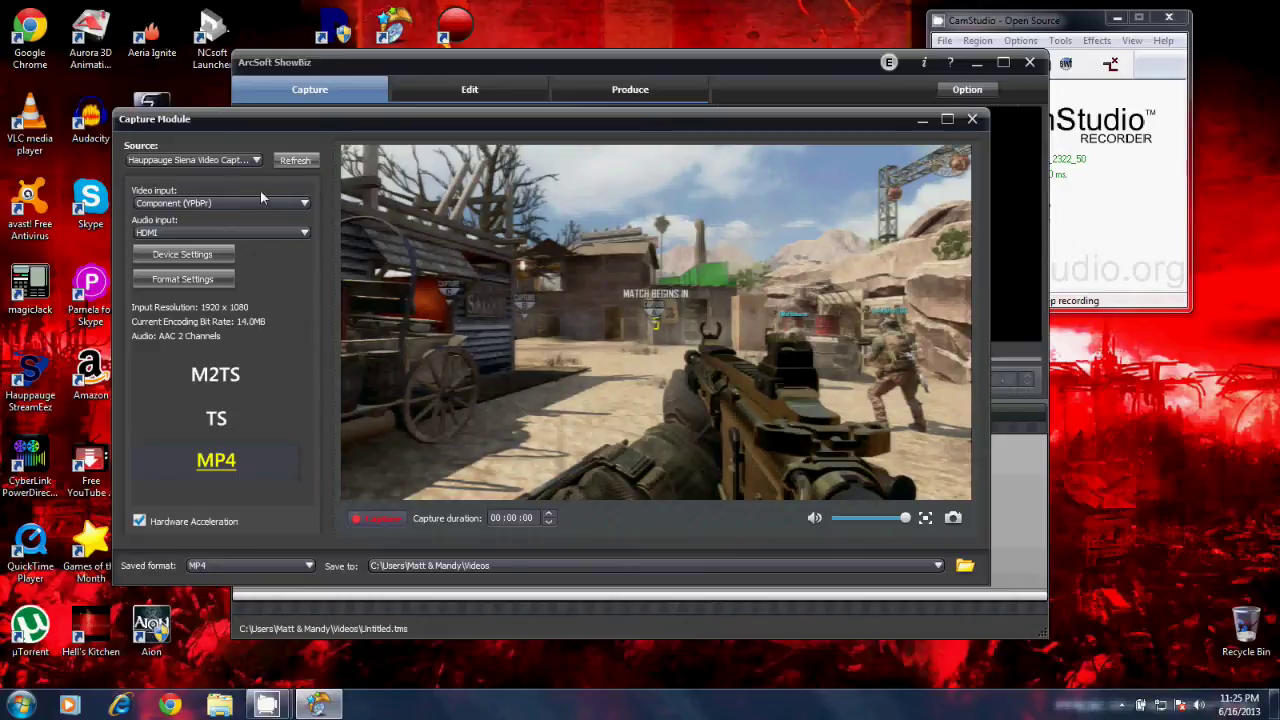
# Open the capture device's format settings to view the H264 encoder's 14000000 bit rate
pyautogui.click(185, 278)
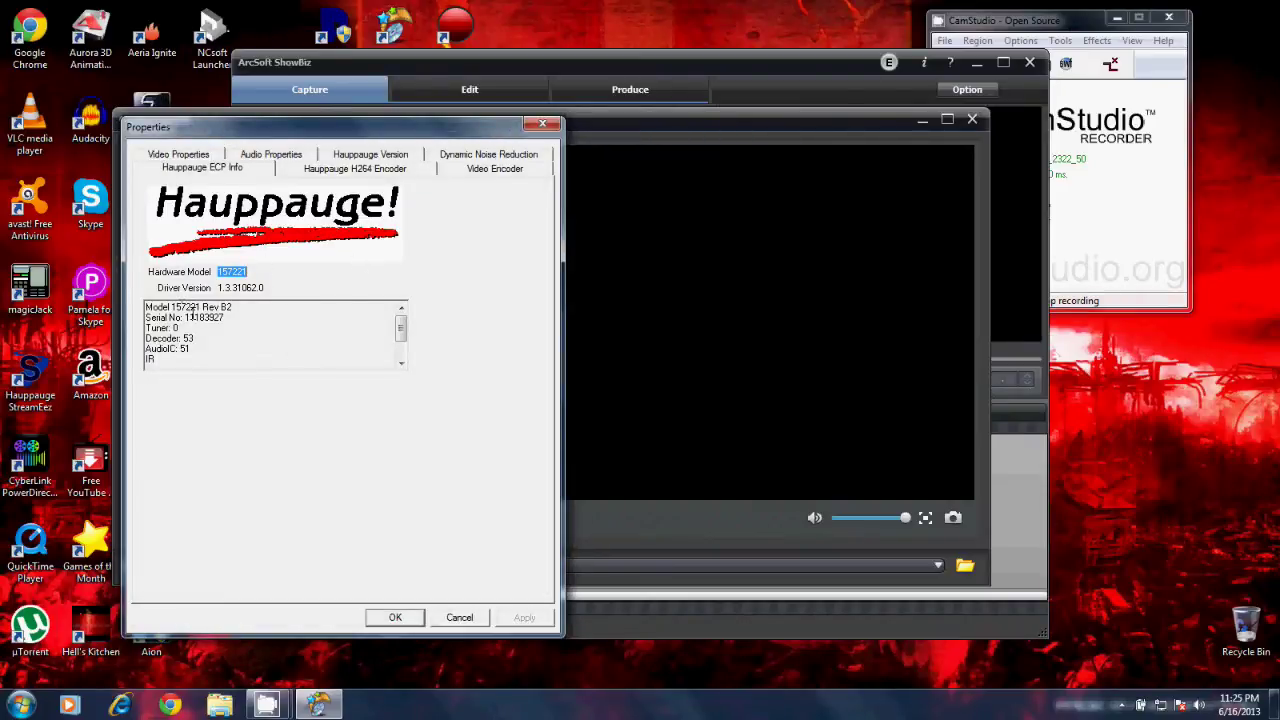
pyautogui.click(354, 174)
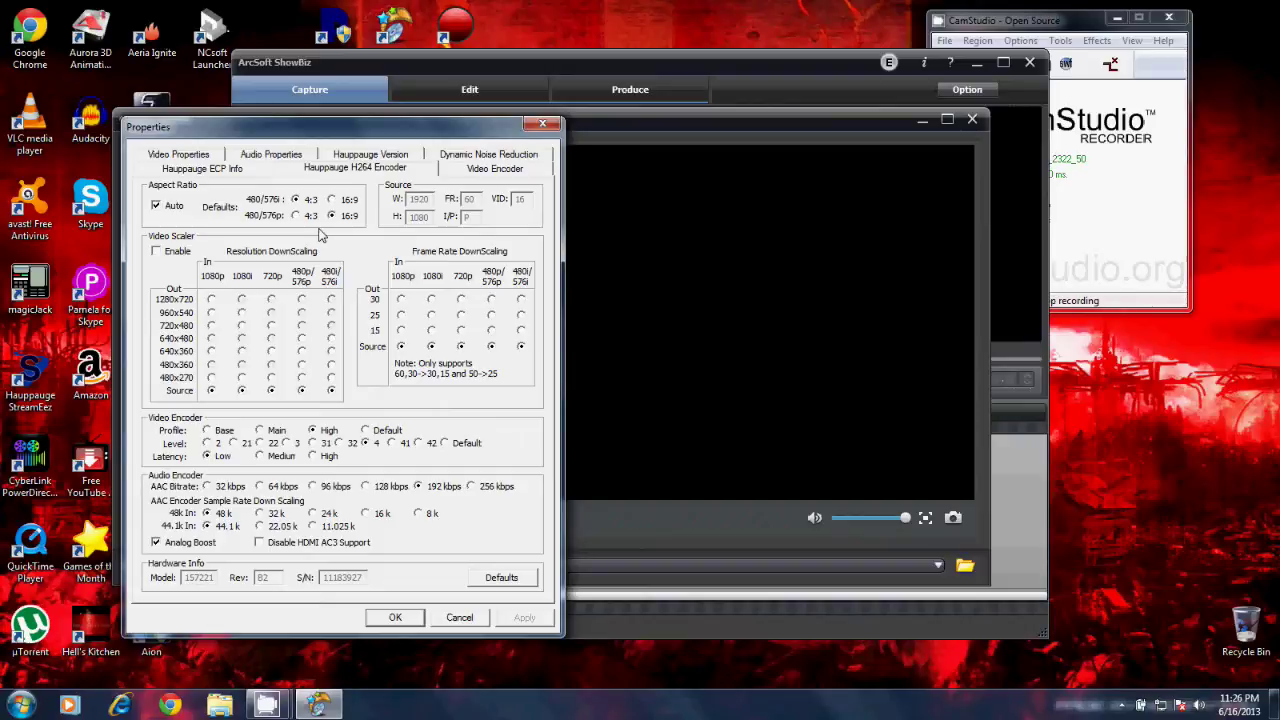
pyautogui.click(481, 172)
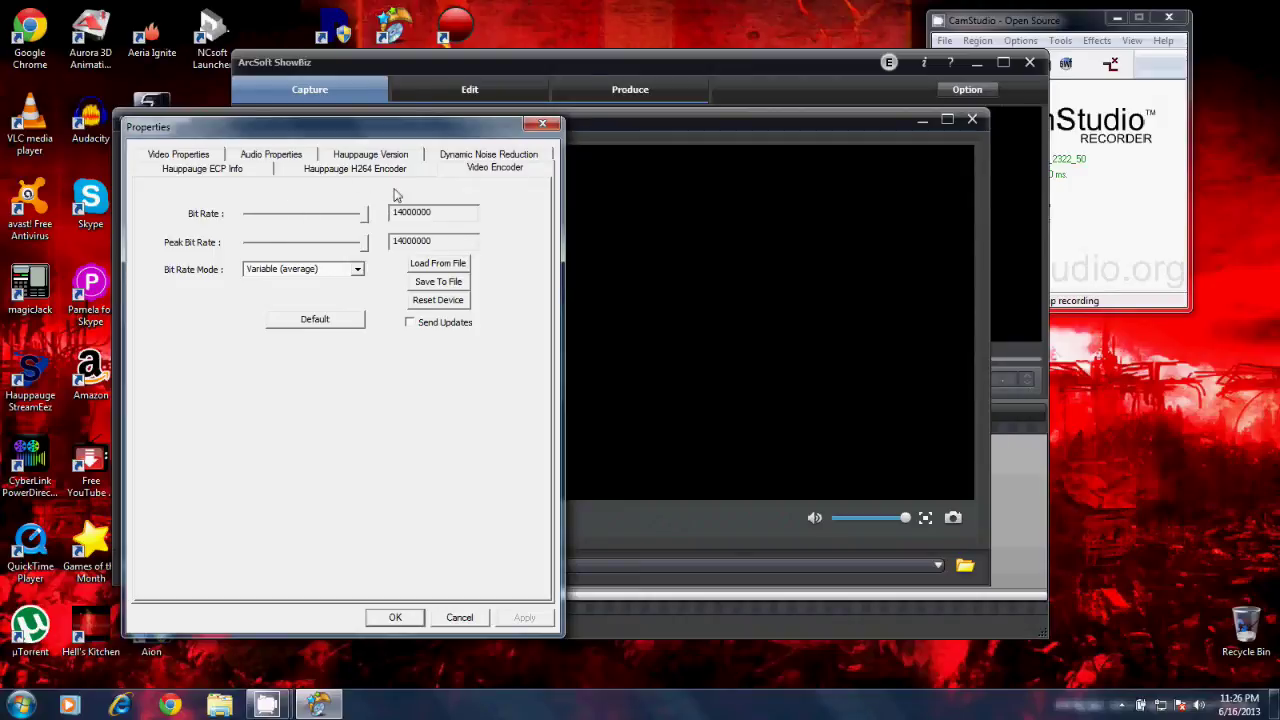
pyautogui.click(514, 160)
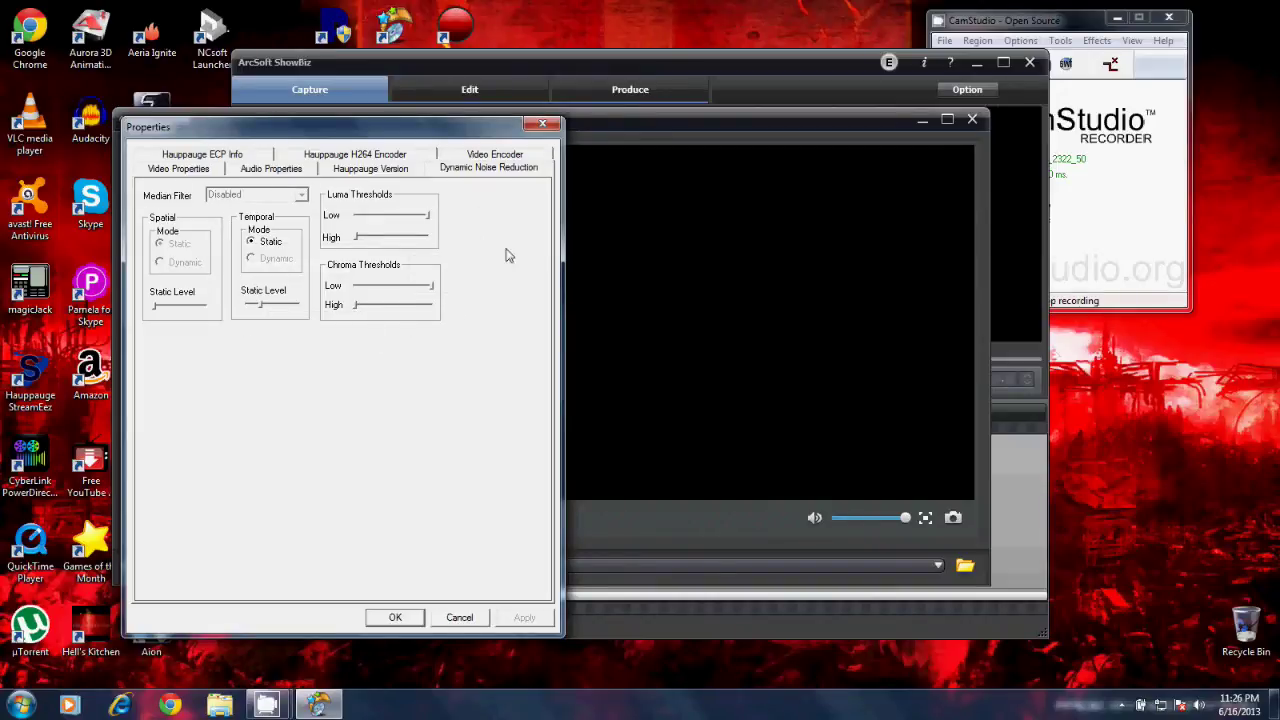
# Slightly raise the temporal noise-reduction static level and apply a 14000 Kbps video bit rate
pyautogui.click(255, 303)
pyautogui.click(355, 170)
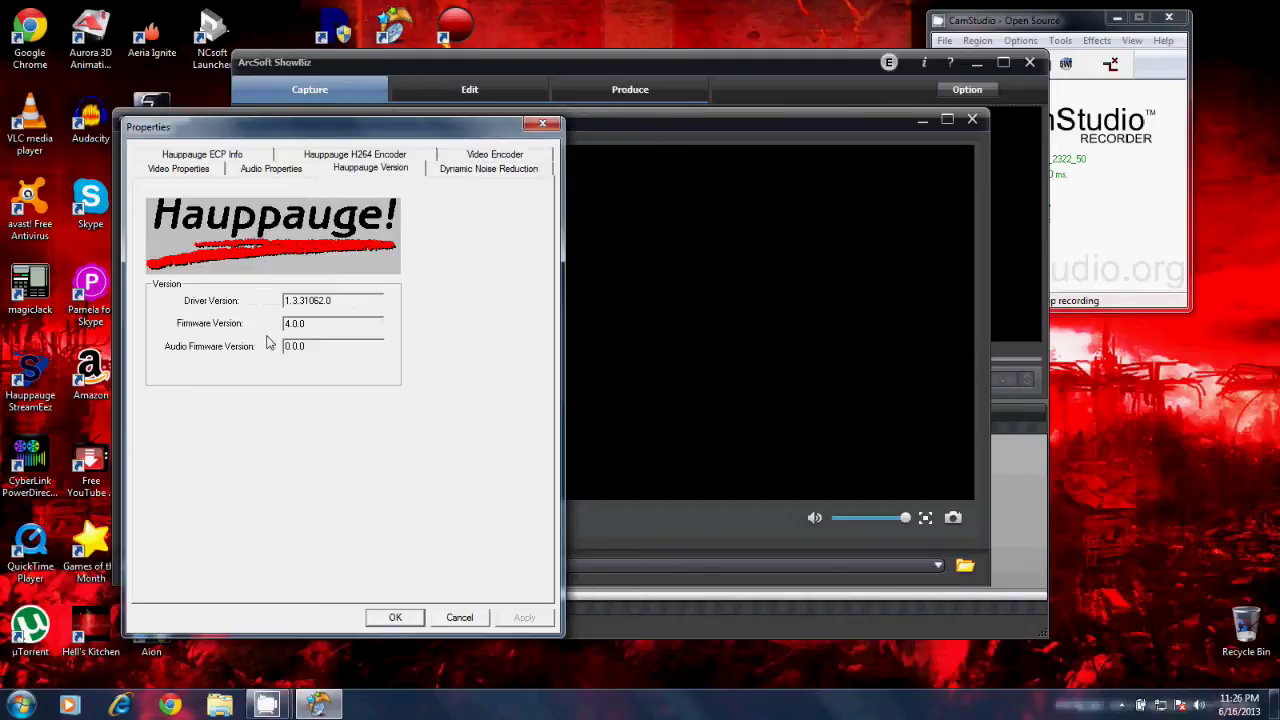
pyautogui.click(262, 170)
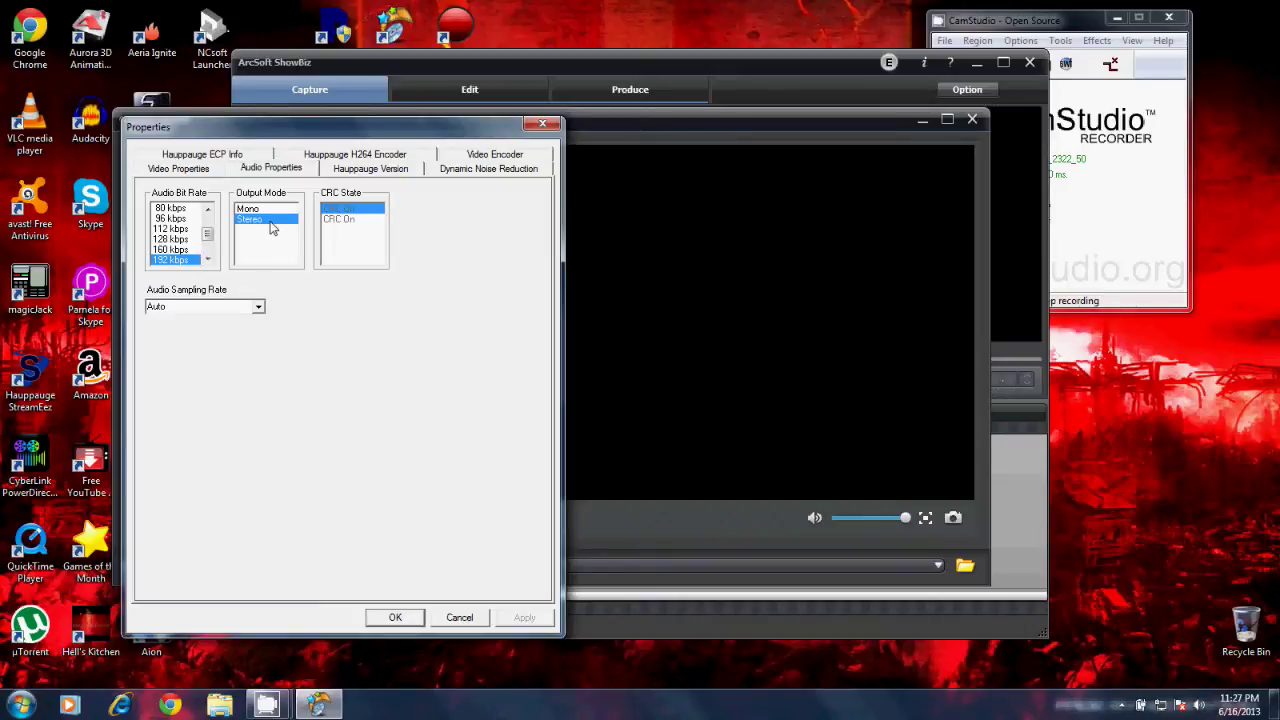
pyautogui.click(205, 172)
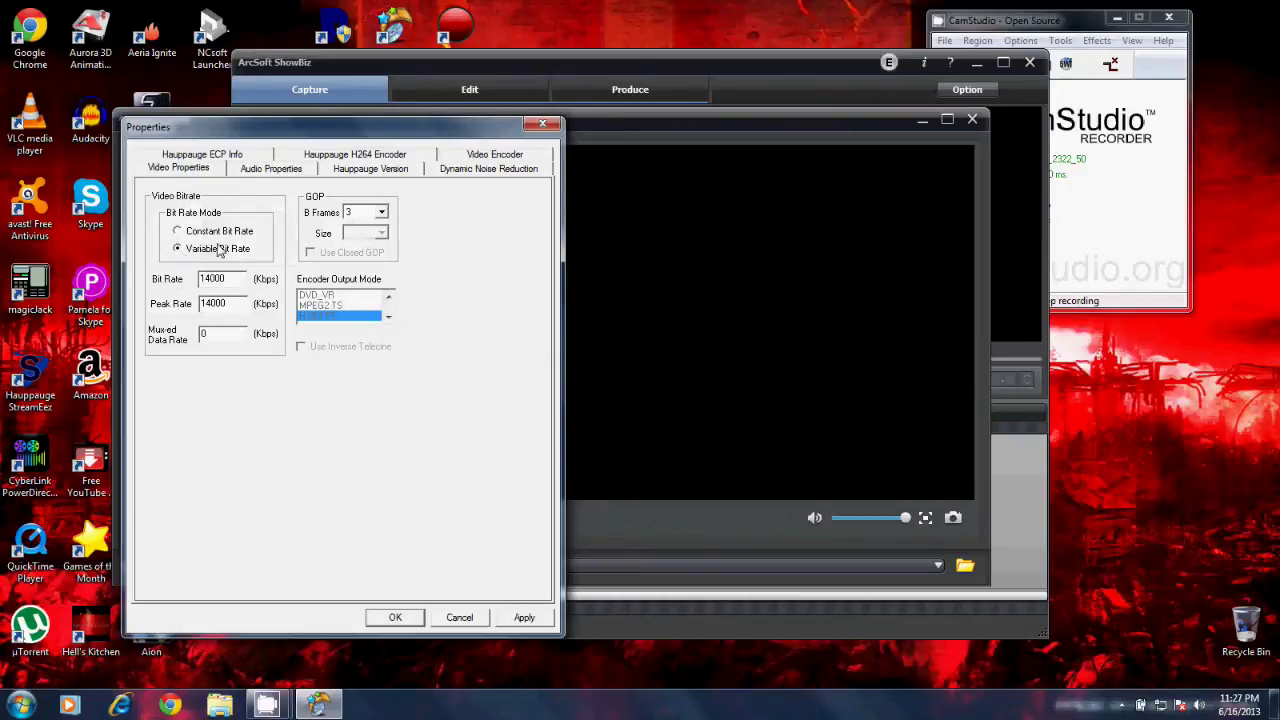
pyautogui.doubleClick(229, 279)
pyautogui.click(533, 620)
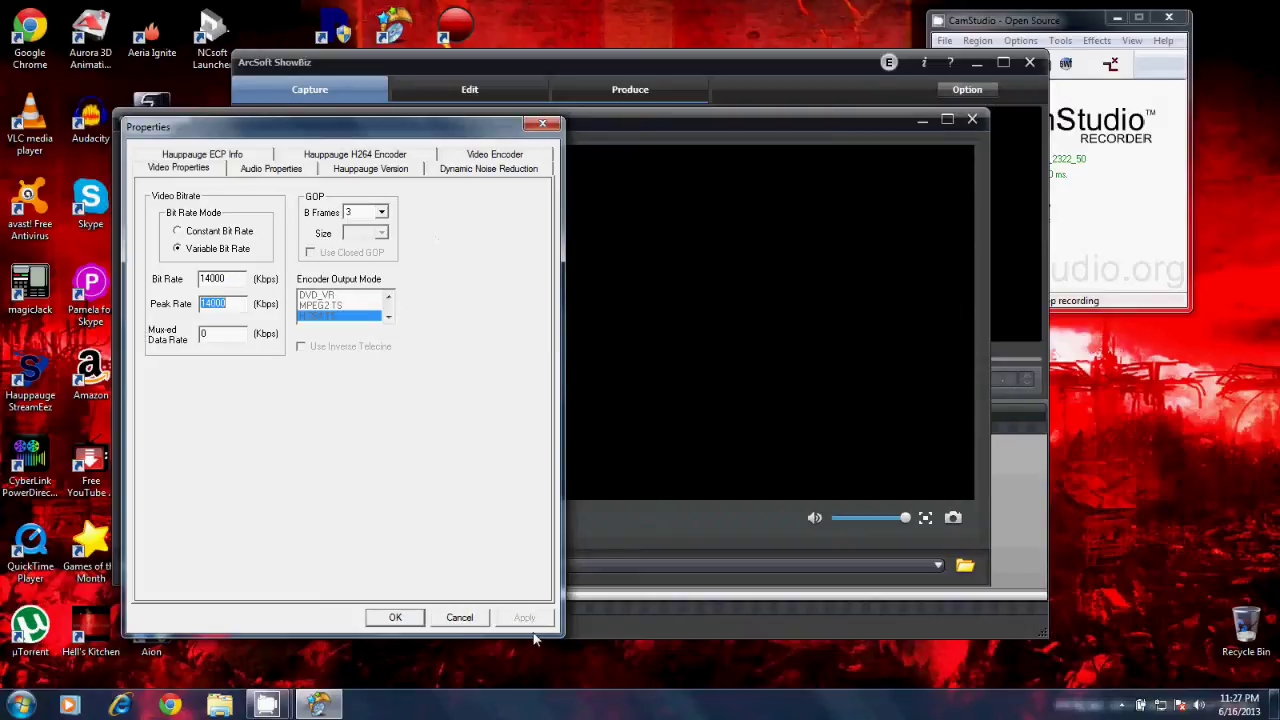
pyautogui.click(398, 620)
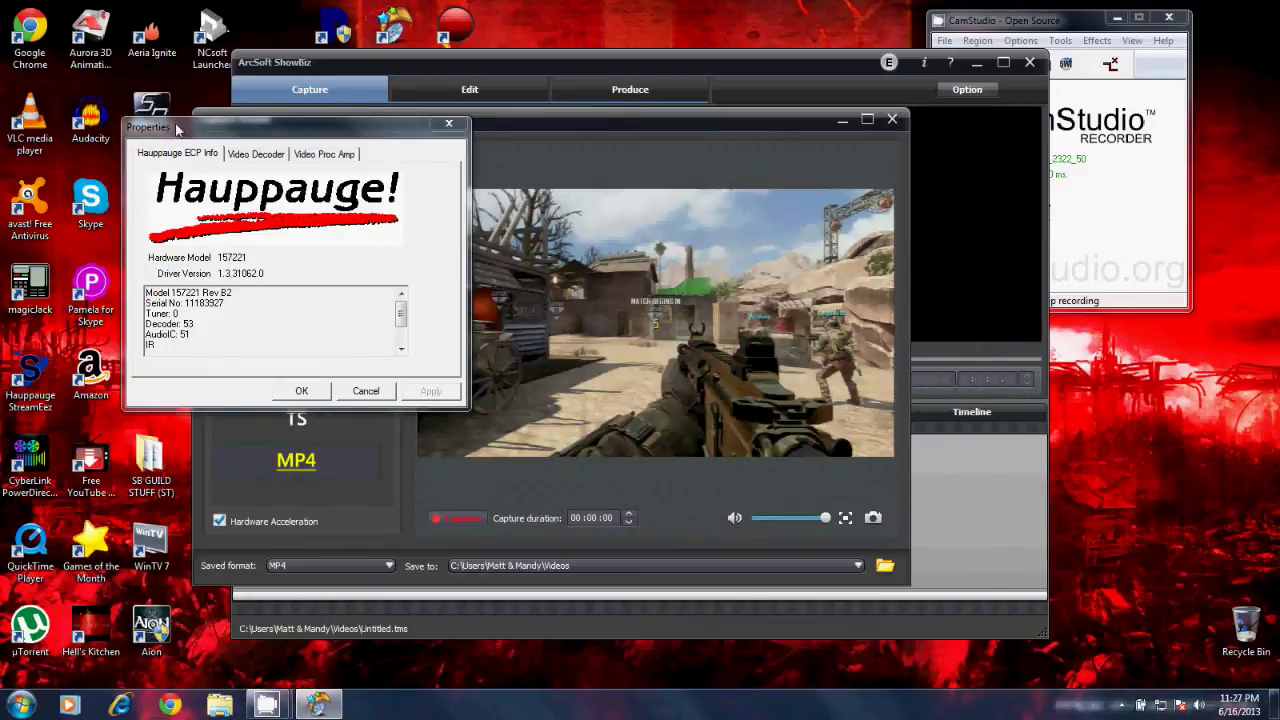
# Keep the video decoder's standard at NTSC_M and close the device properties
pyautogui.click(256, 154)
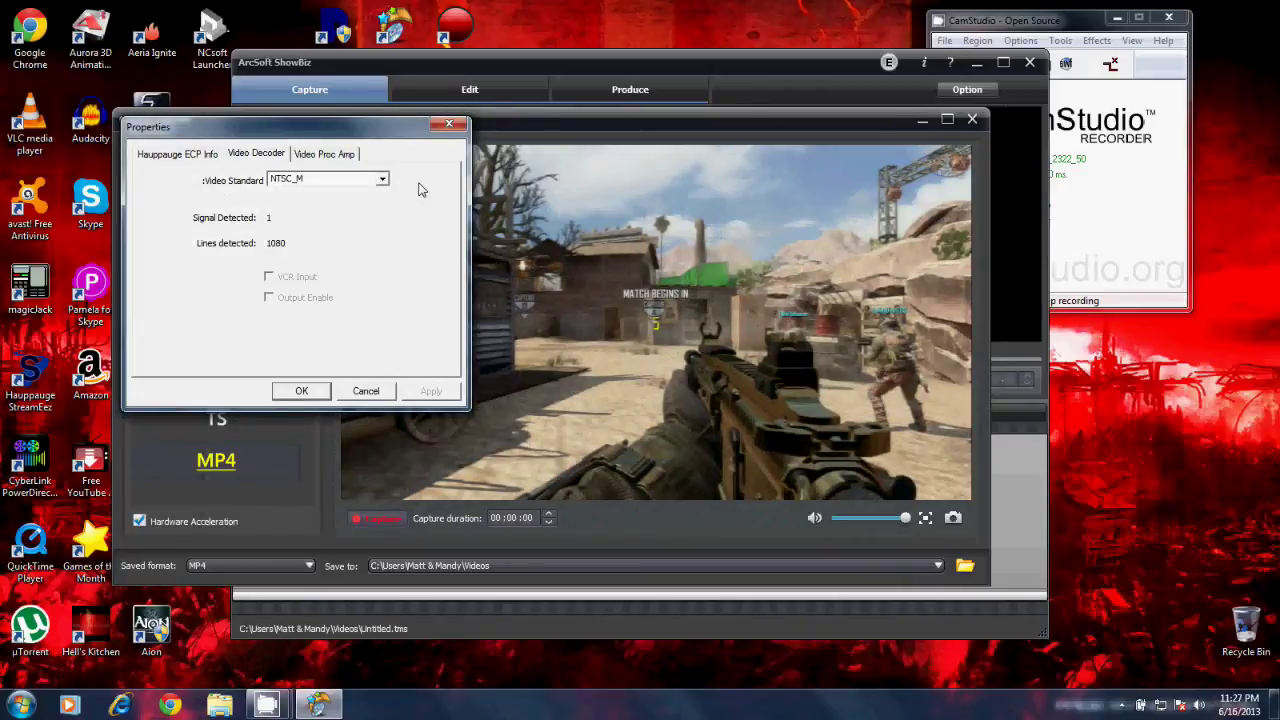
pyautogui.click(382, 180)
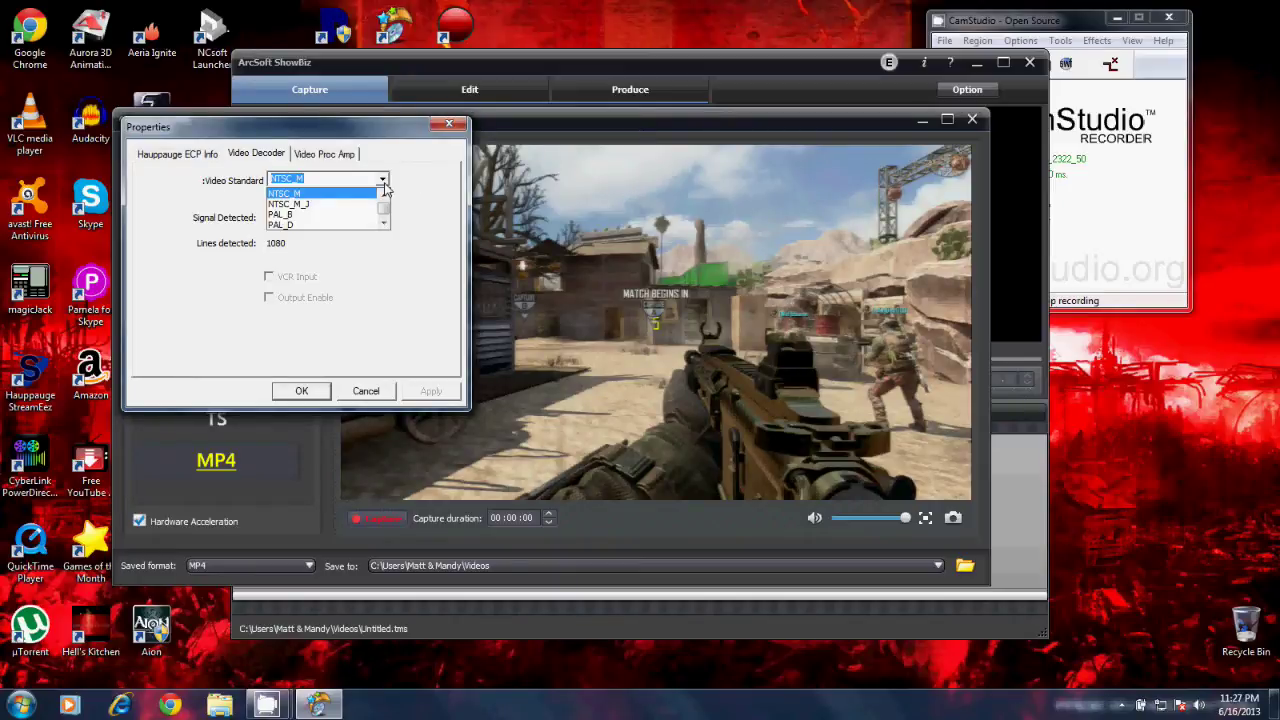
pyautogui.click(404, 260)
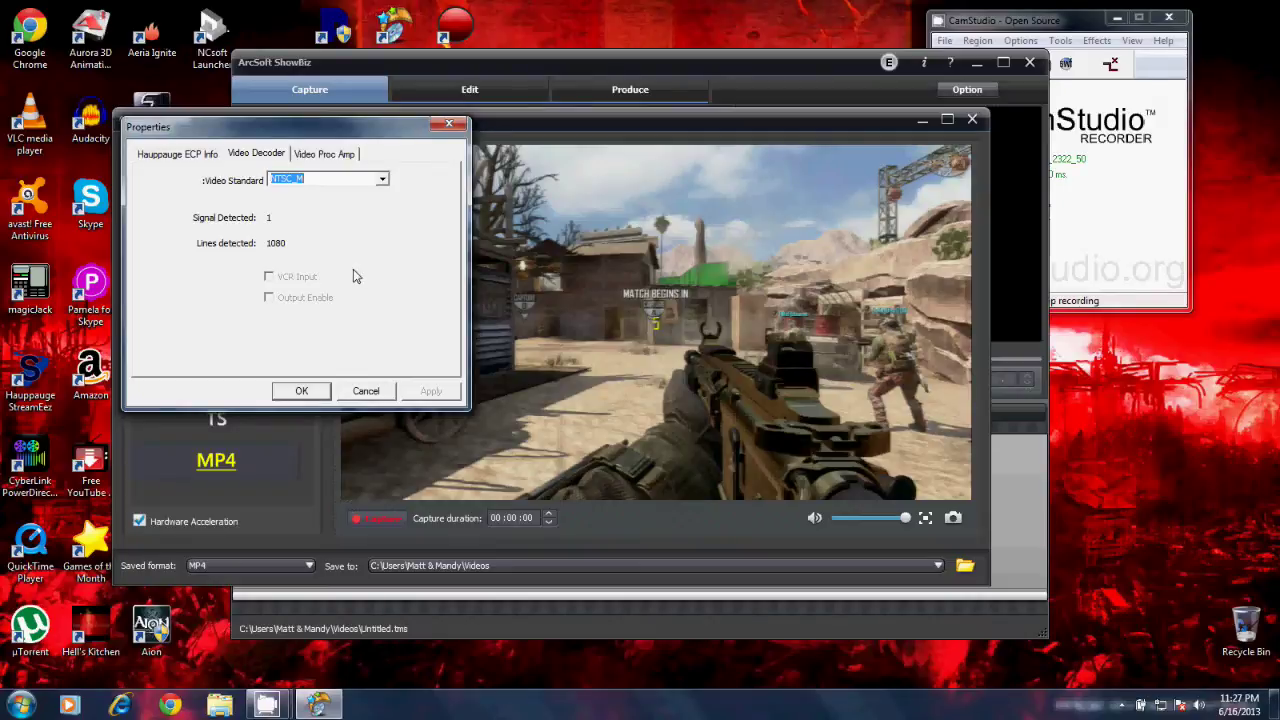
pyautogui.click(302, 391)
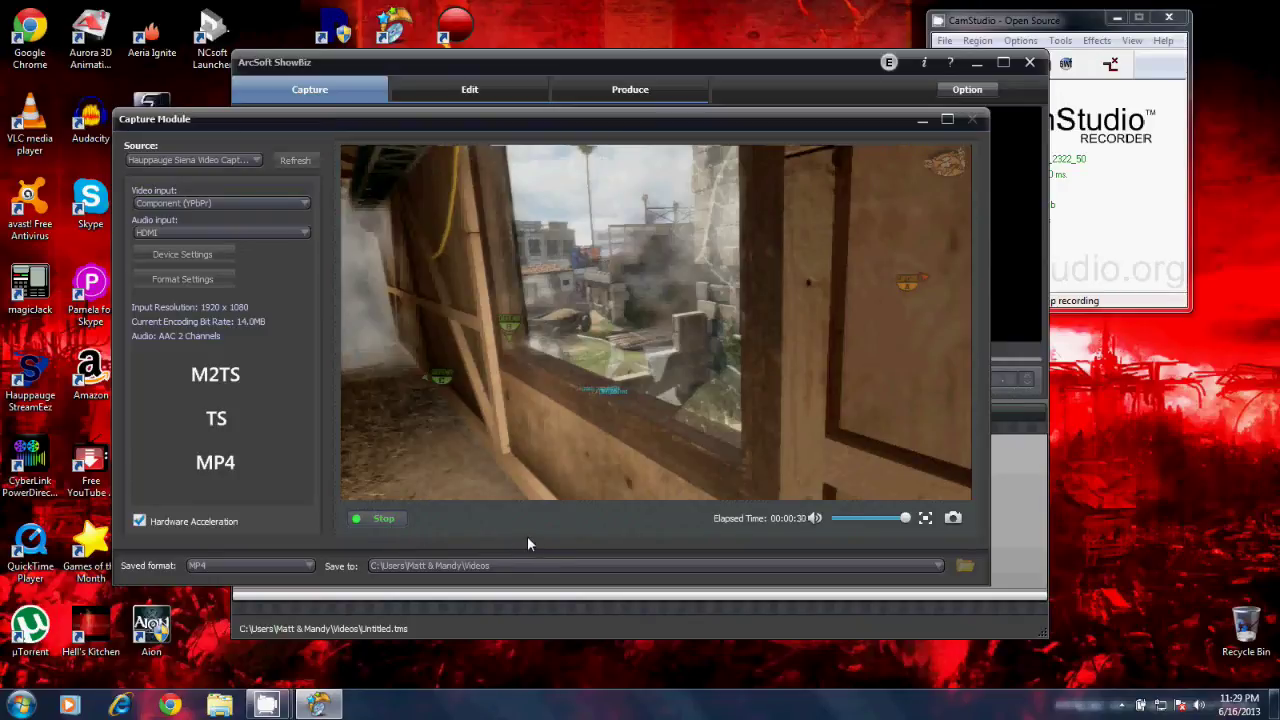
# Stop the gameplay recording after about 31 seconds
pyautogui.click(392, 520)
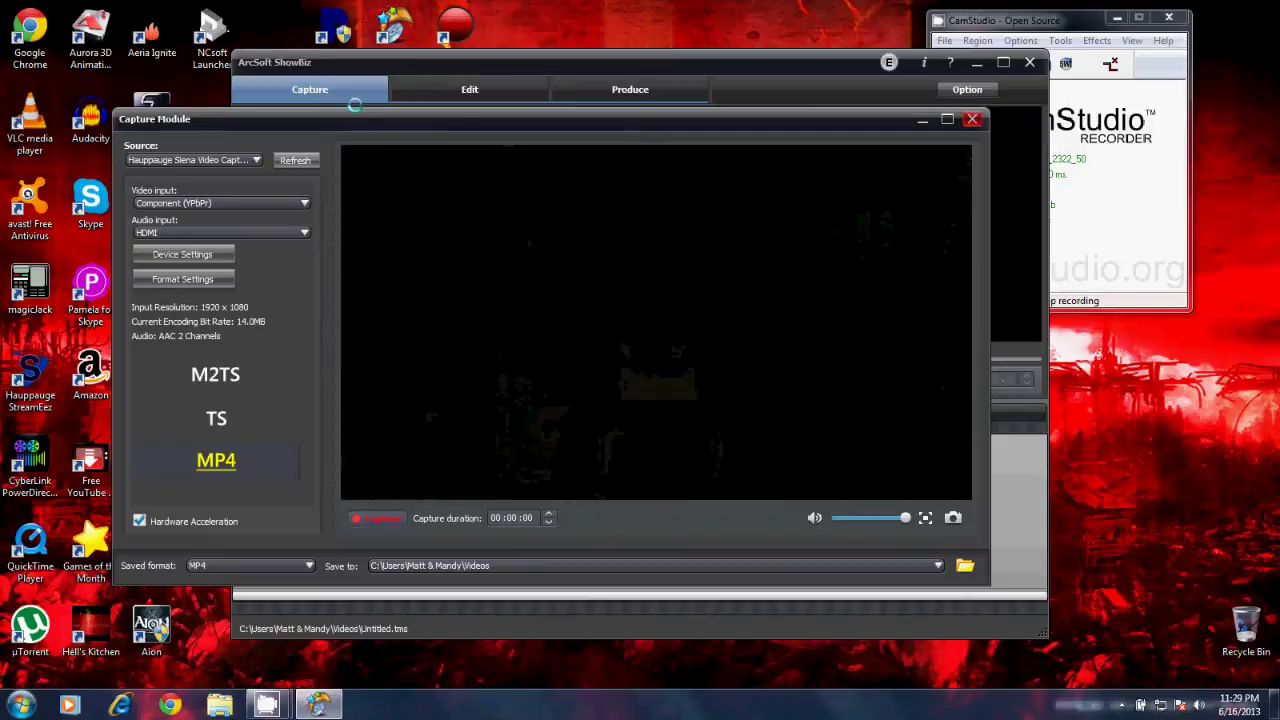
# Switch to editing and drag the newly captured gameplay clip onto the storyboard
pyautogui.click(475, 89)
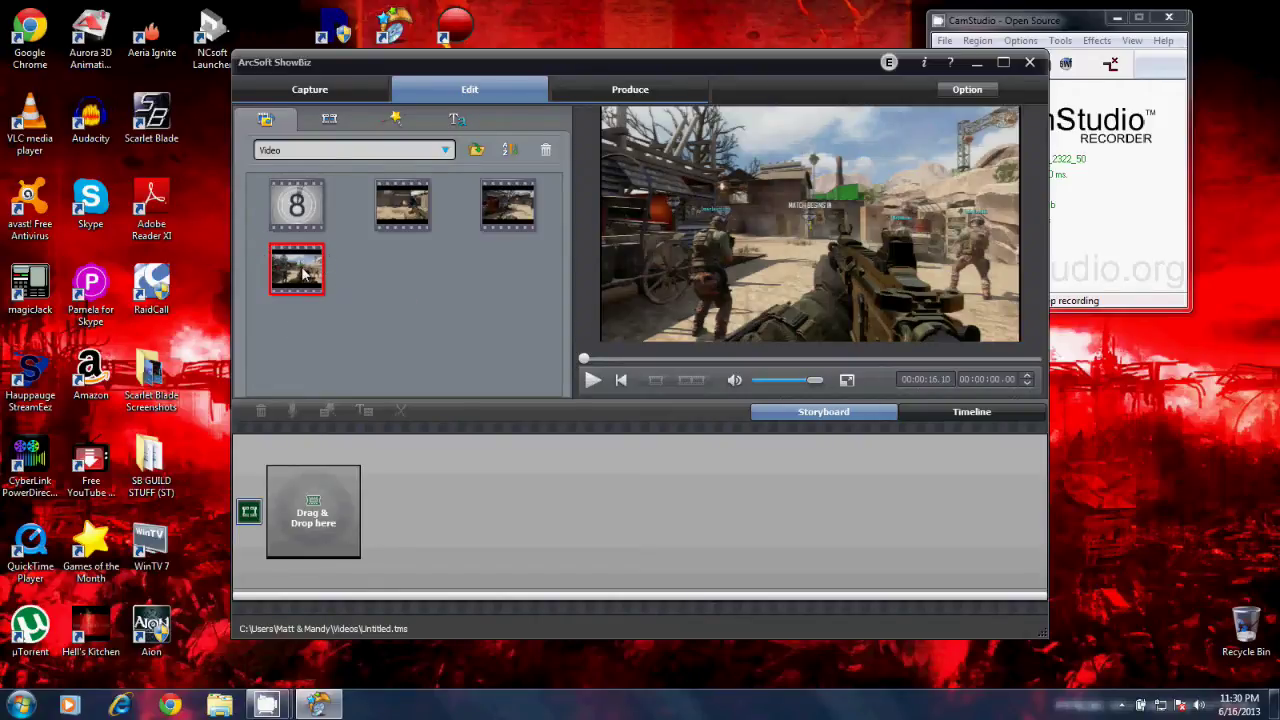
pyautogui.moveTo(303, 274); pyautogui.dragTo(326, 514)
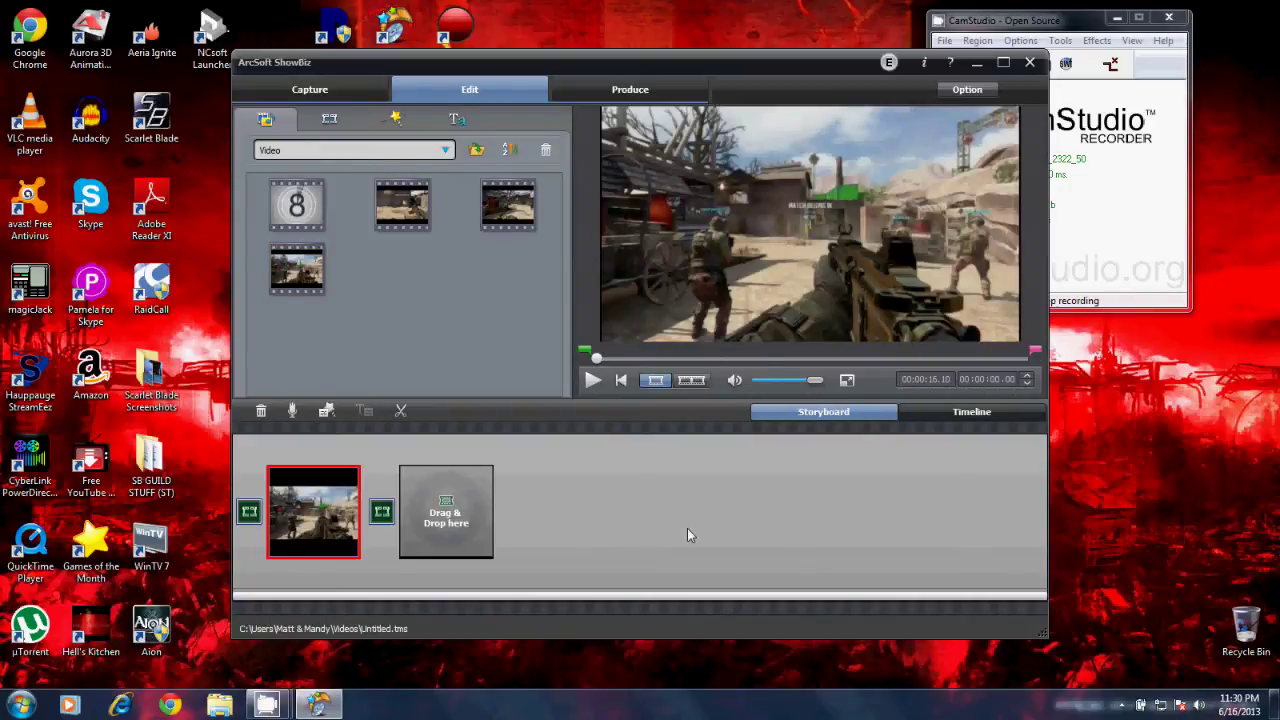
# Play and pause the 16-second gameplay clip in the preview
pyautogui.click(590, 380)
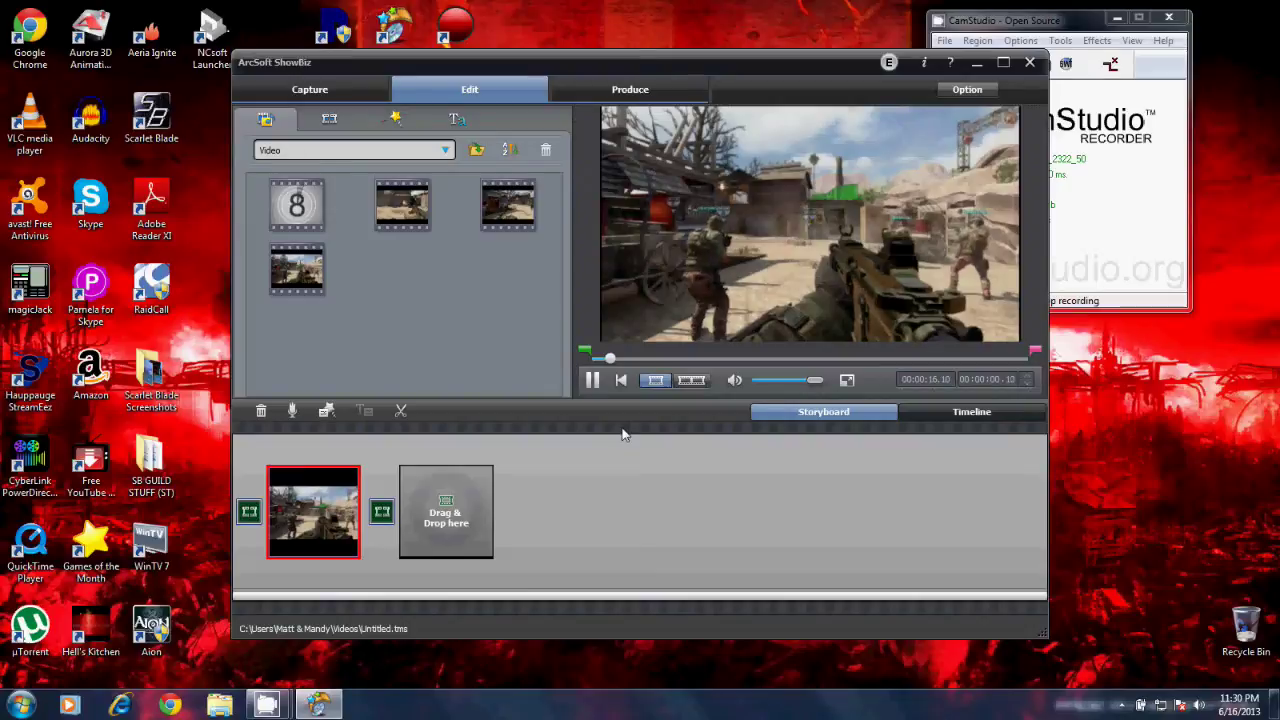
pyautogui.click(593, 384)
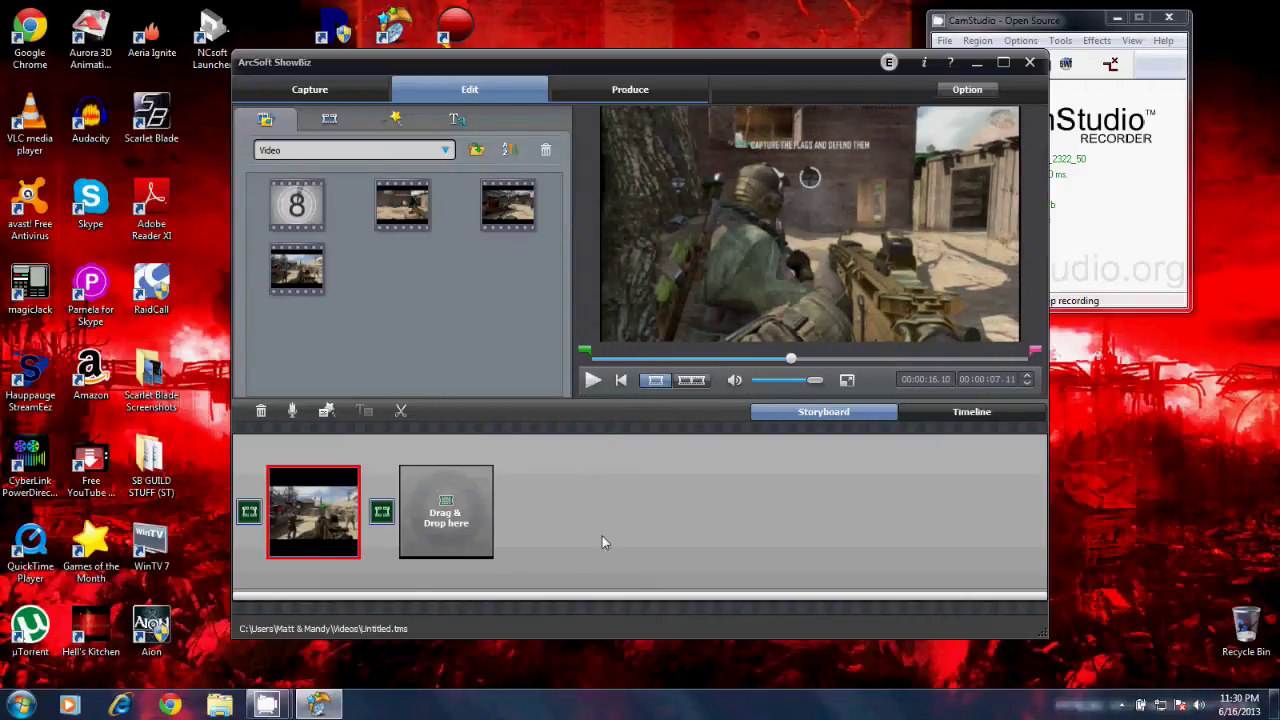
# Switch to the timeline view and mute the gameplay clip's original audio with Mute On
pyautogui.click(980, 414)
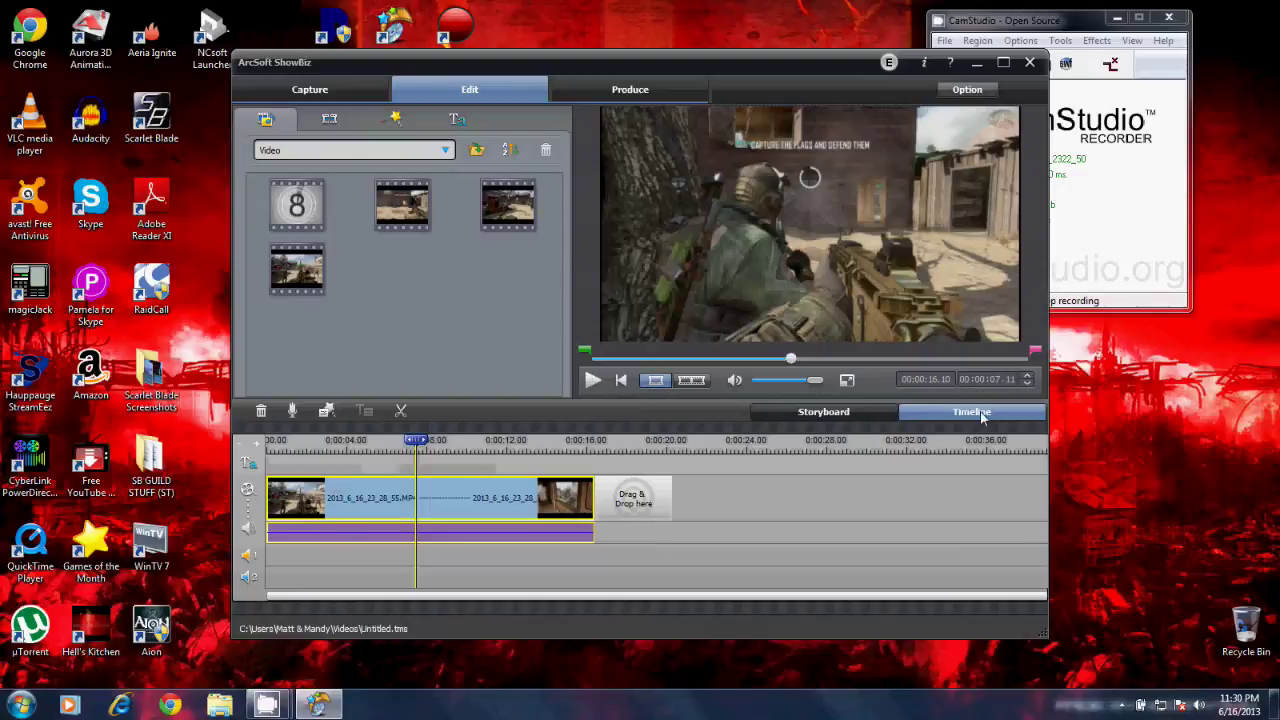
pyautogui.rightClick(381, 513)
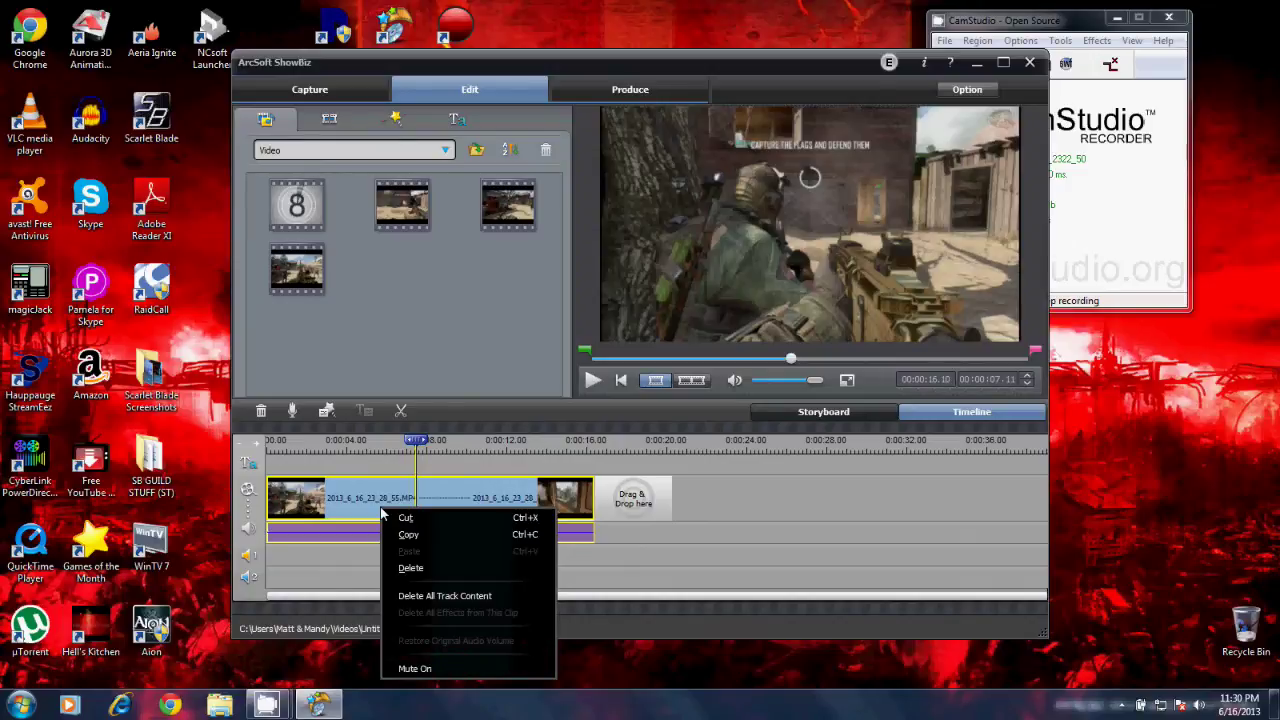
pyautogui.click(425, 668)
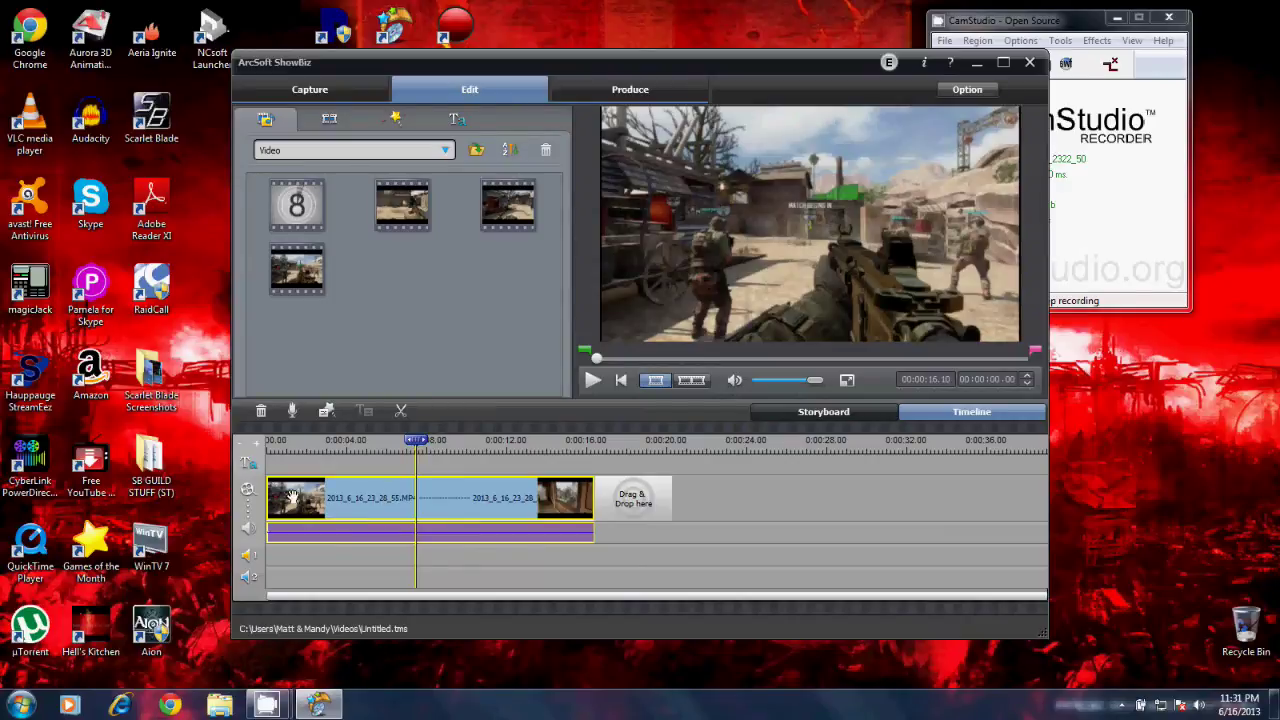
pyautogui.click(263, 420)
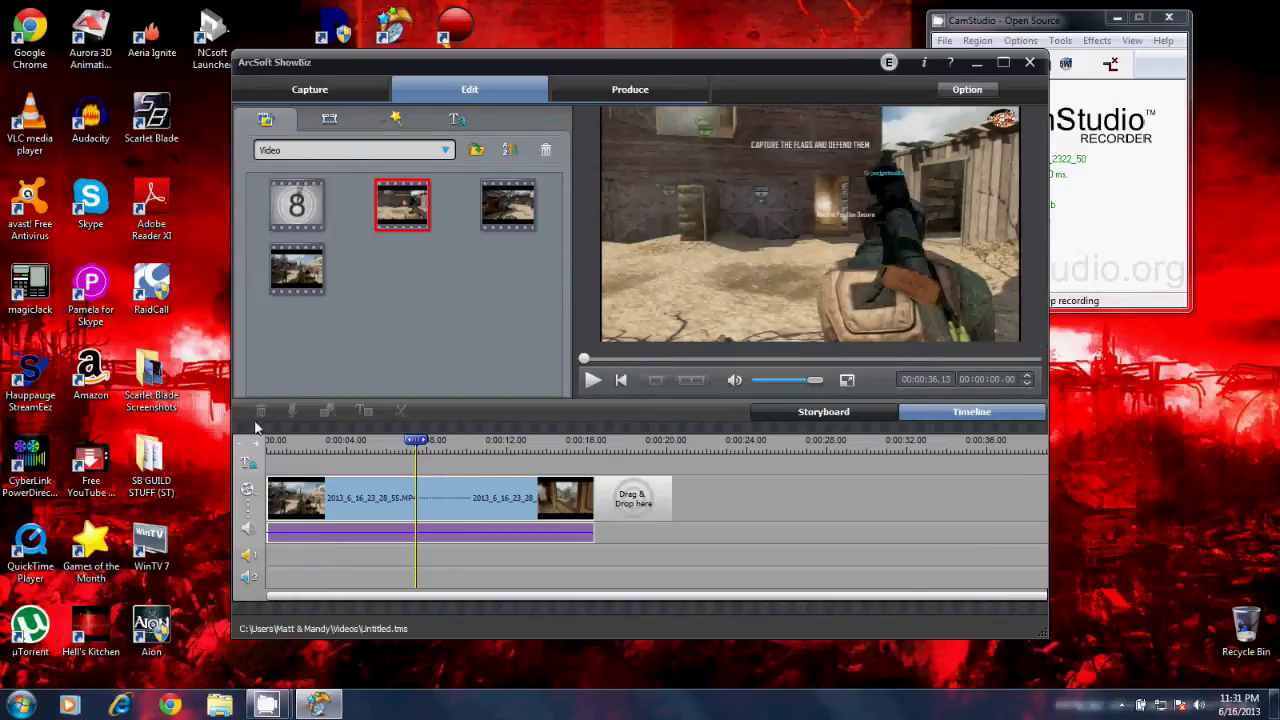
pyautogui.click(285, 516)
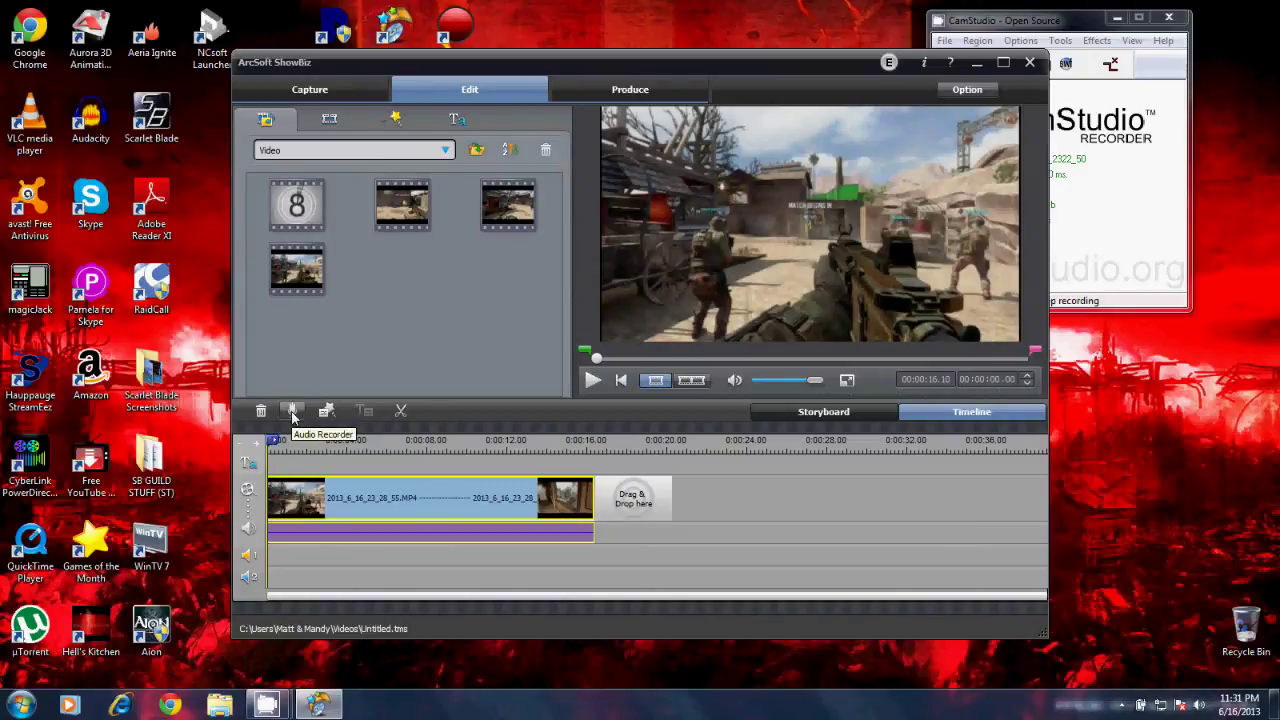
# Open the audio recorder, name the recording 'examplecom', and start recording the commentary
pyautogui.click(293, 415)
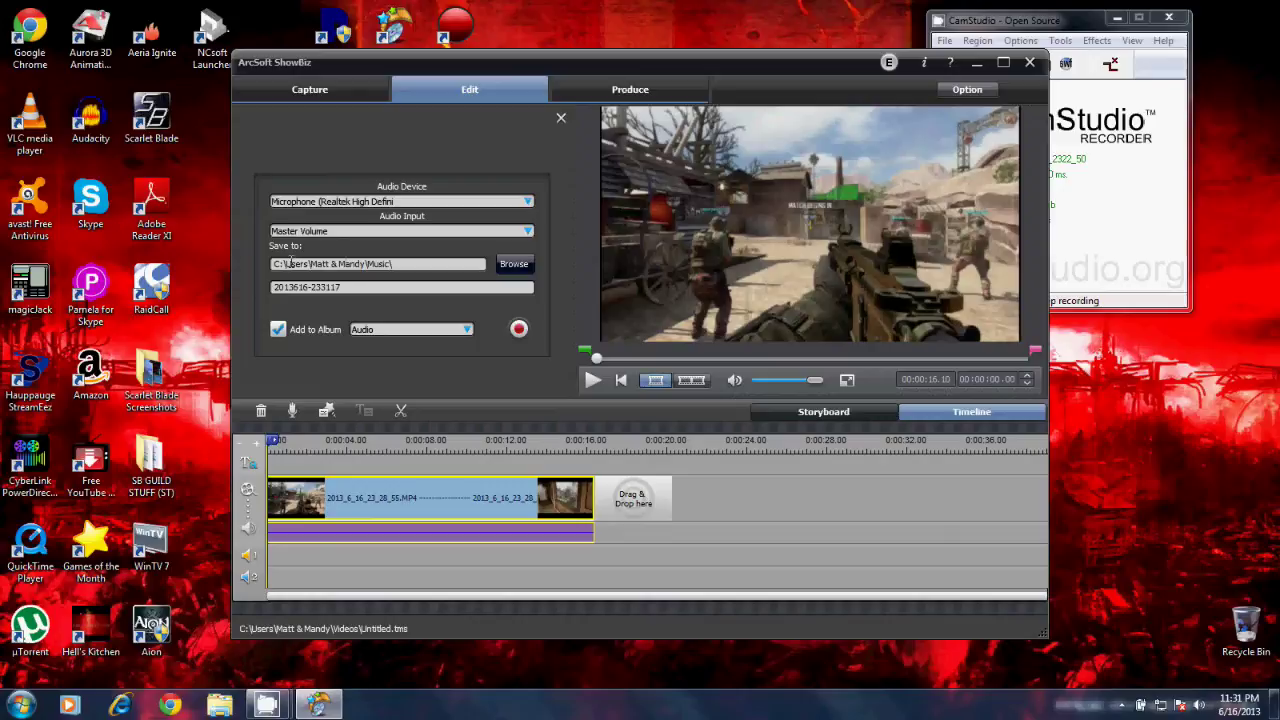
pyautogui.press('Tab')
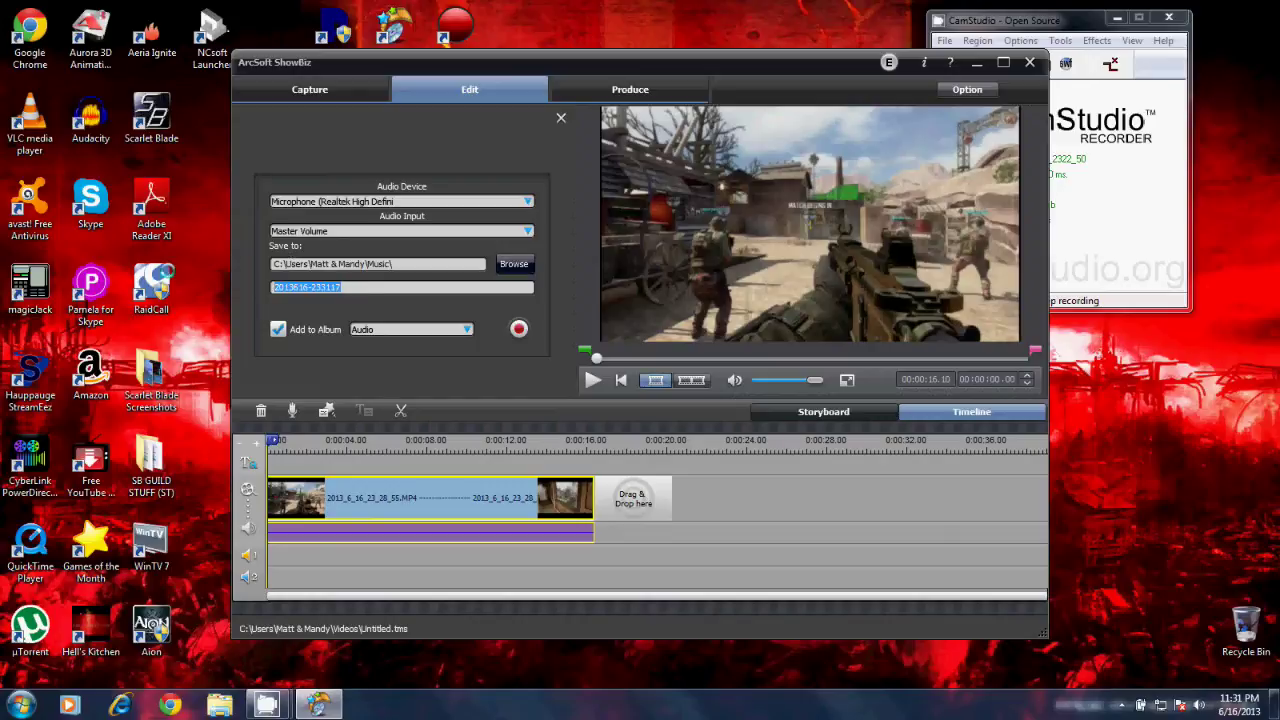
pyautogui.write('exa')
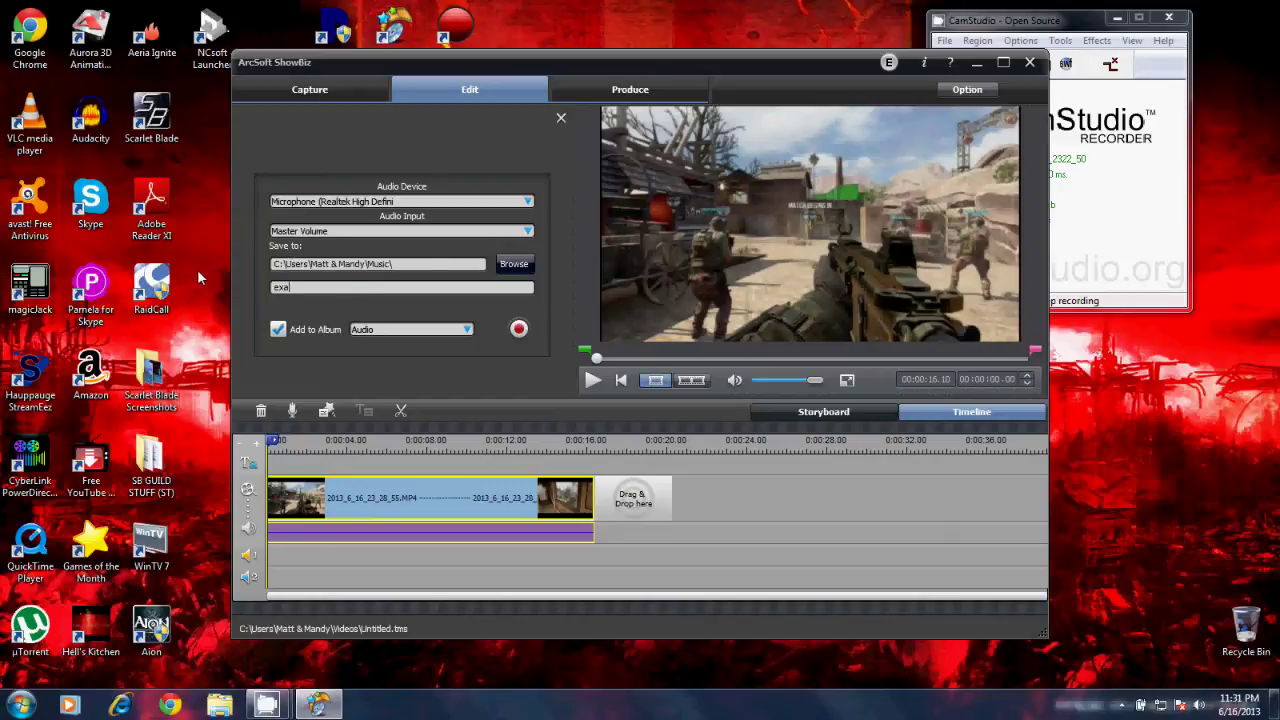
pyautogui.write('mplecom')
pyautogui.click(517, 333)
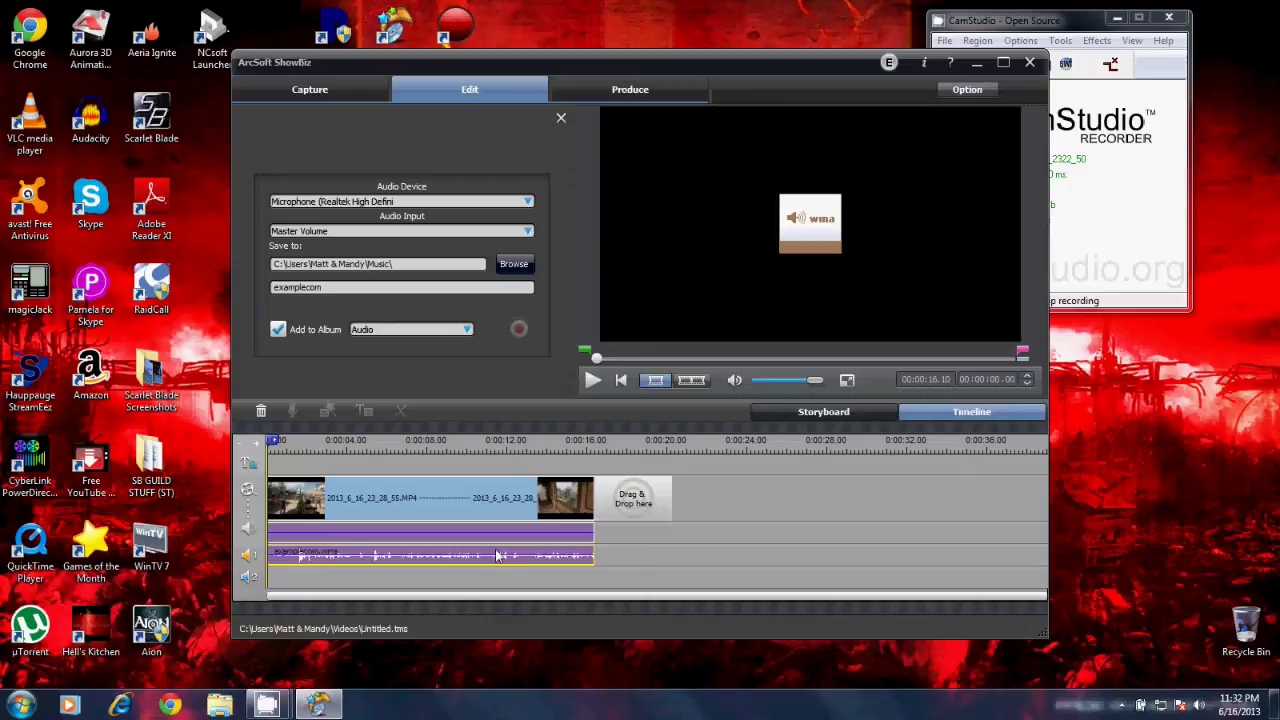
pyautogui.rightClick(369, 562)
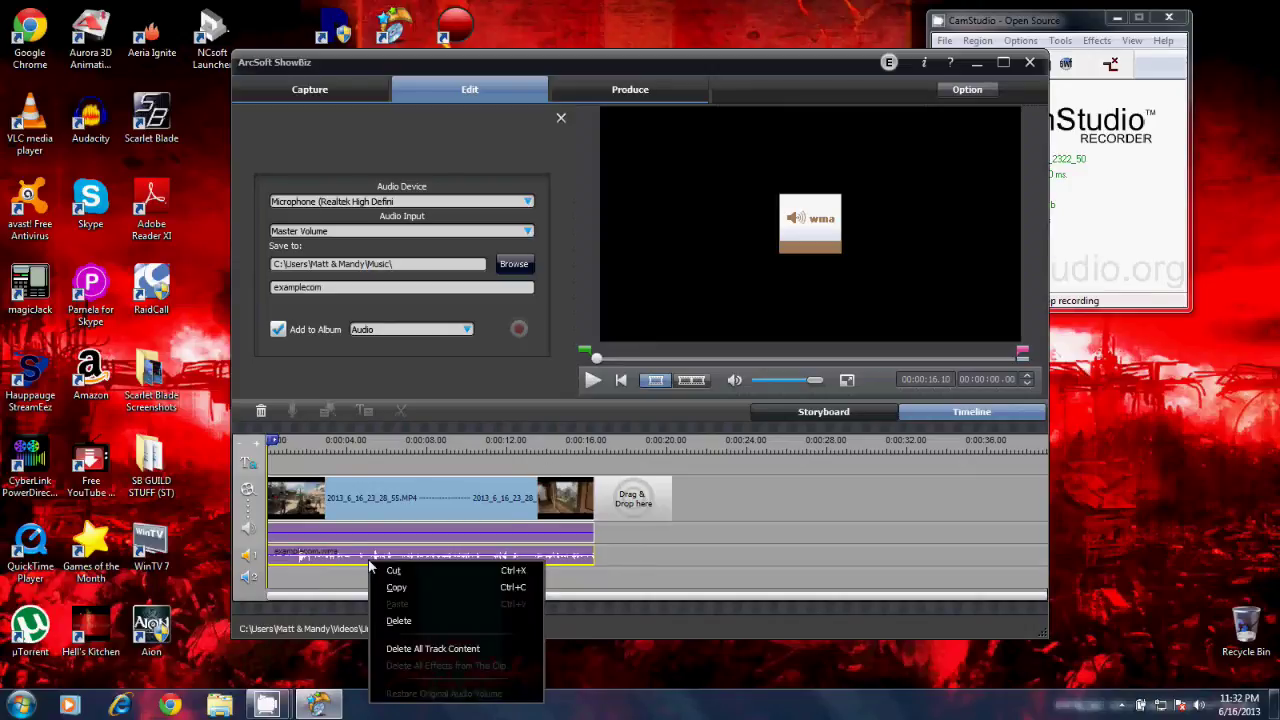
pyautogui.click(635, 624)
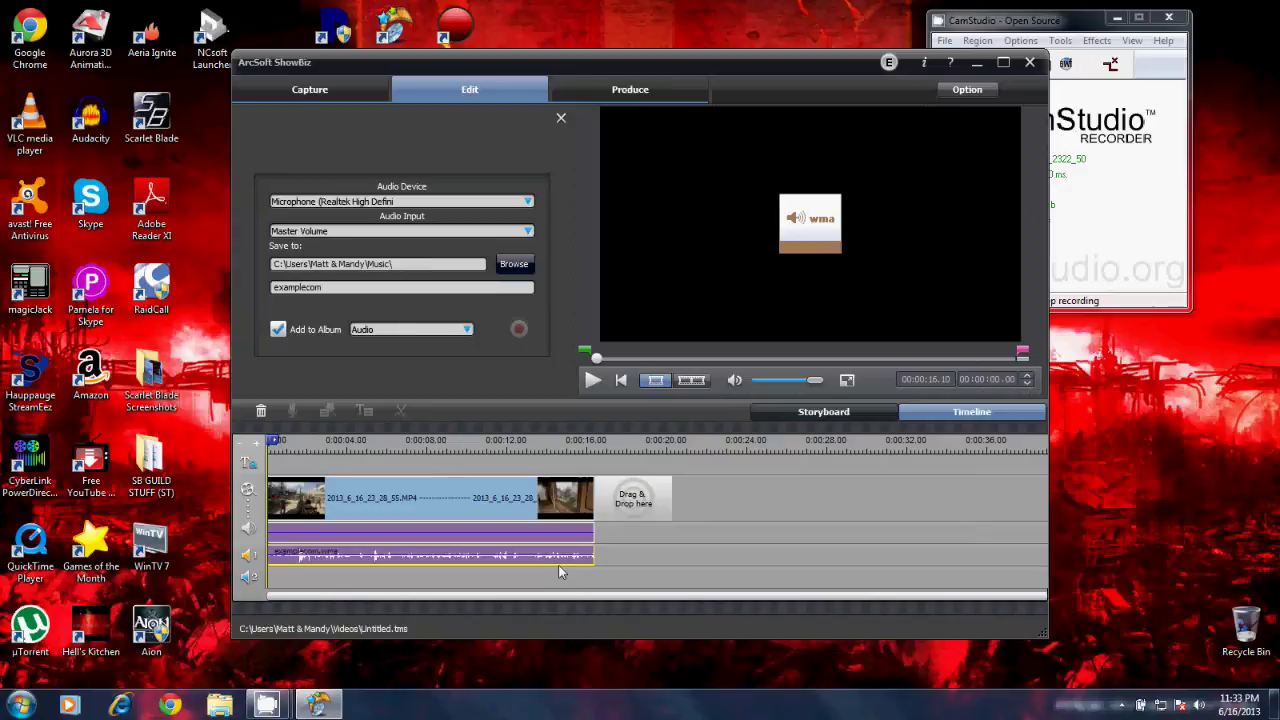
pyautogui.moveTo(702, 565); pyautogui.dragTo(702, 565)
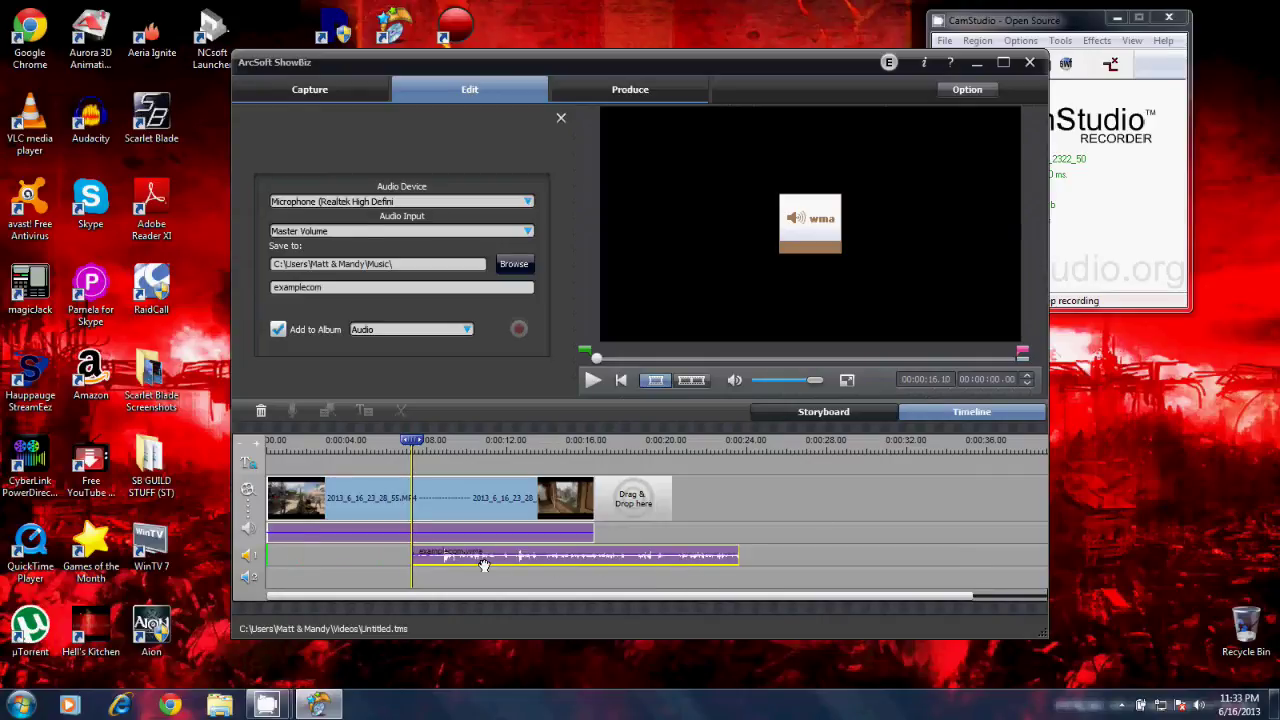
pyautogui.moveTo(480, 563); pyautogui.dragTo(335, 563)
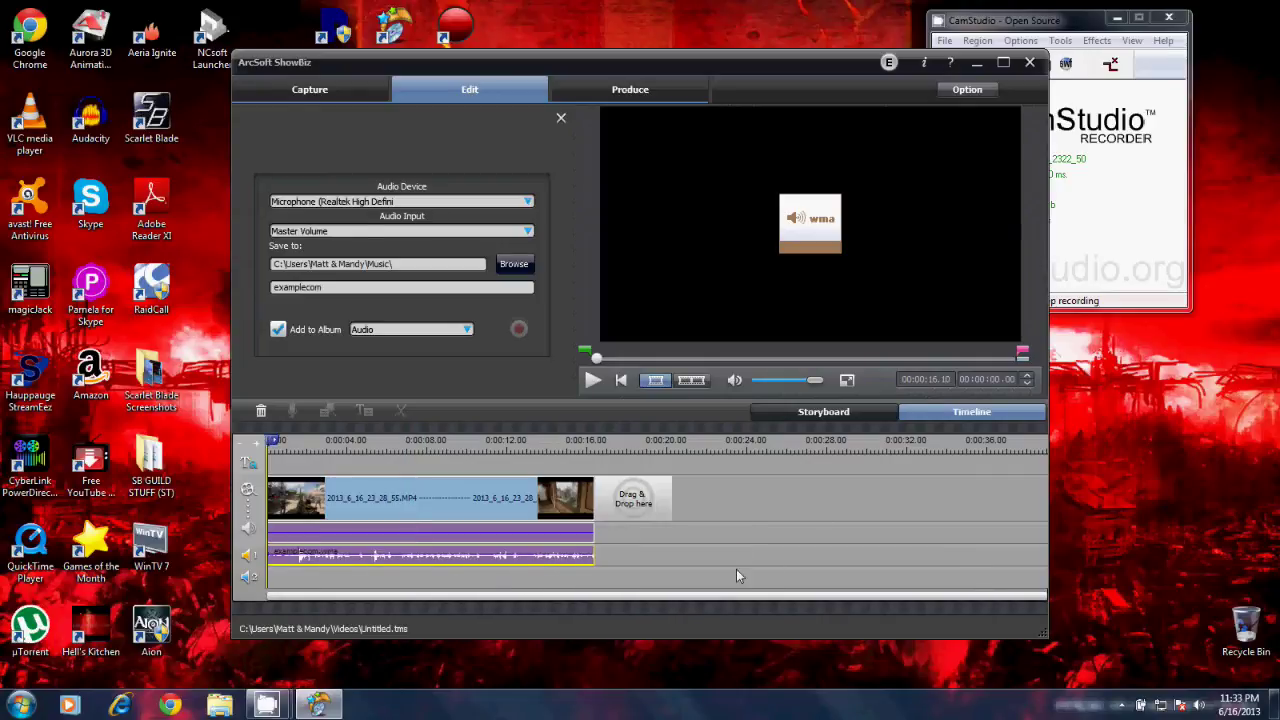
pyautogui.click(591, 381)
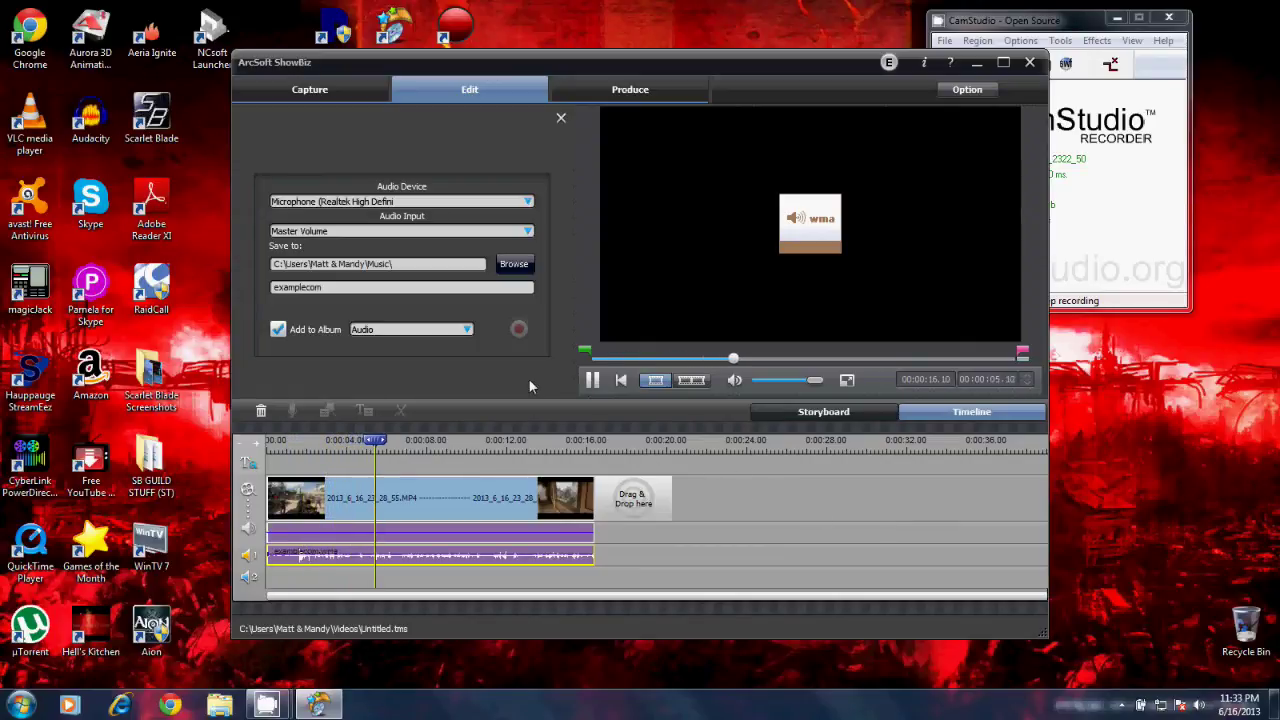
pyautogui.click(593, 383)
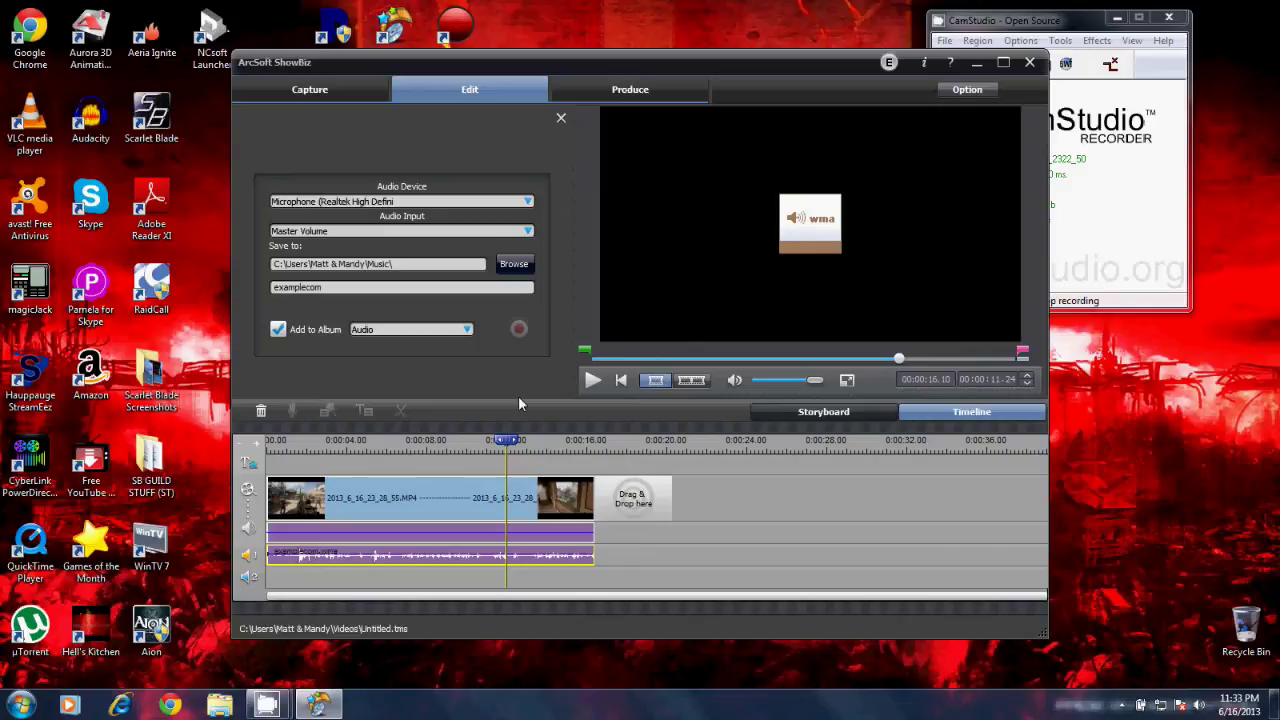
# Switch to the Produce page to reach the project's output options
pyautogui.click(652, 95)
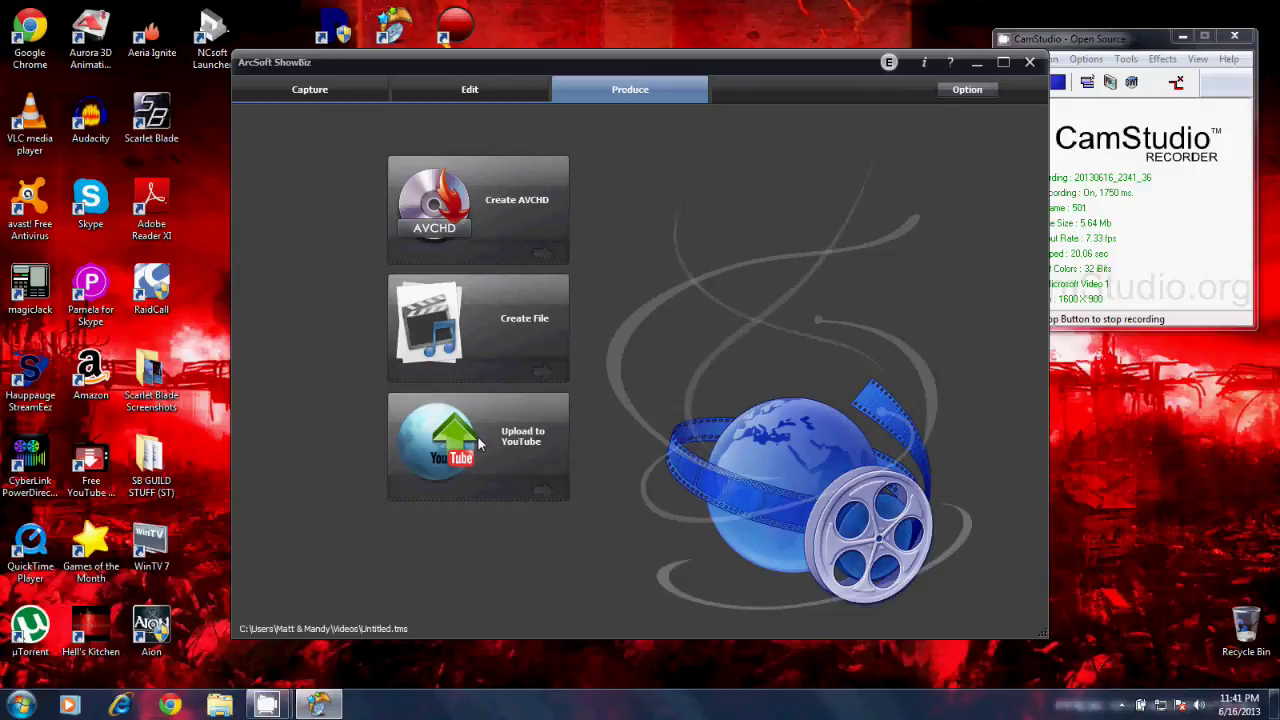
# Start a Create File export as QTMOV at High Quality (H264, 1280x720)
pyautogui.click(452, 338)
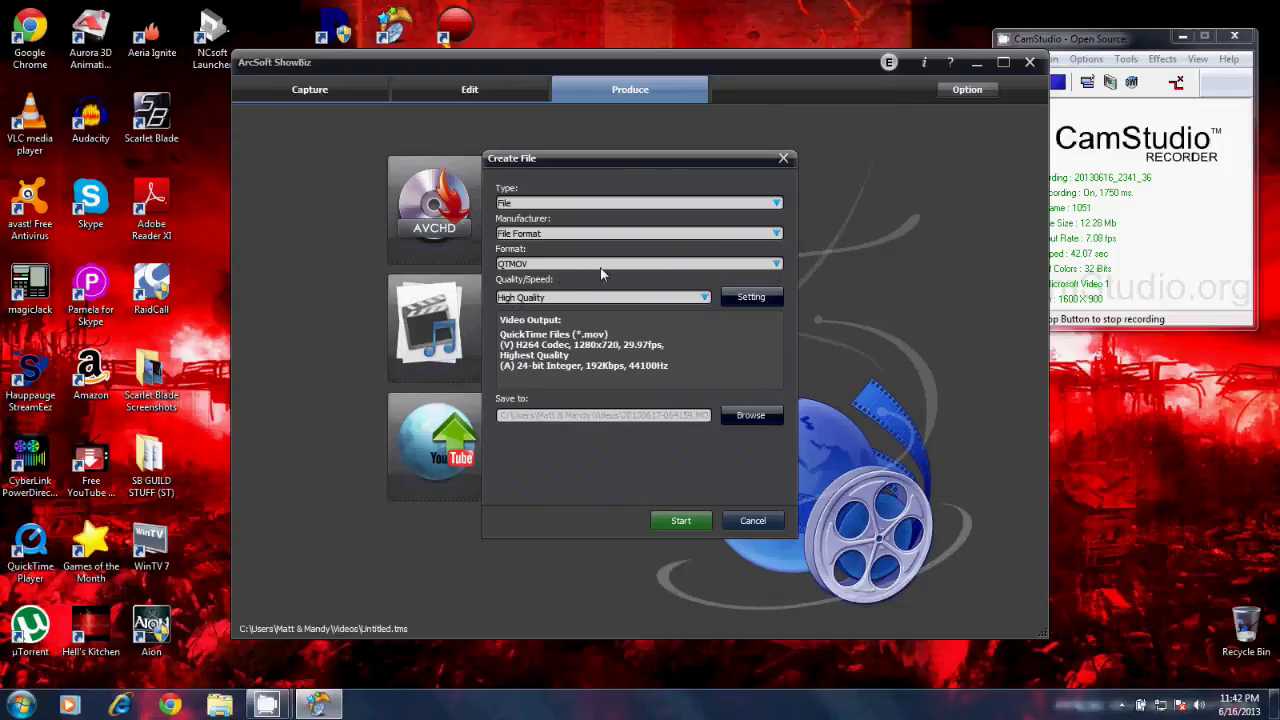
pyautogui.click(694, 302)
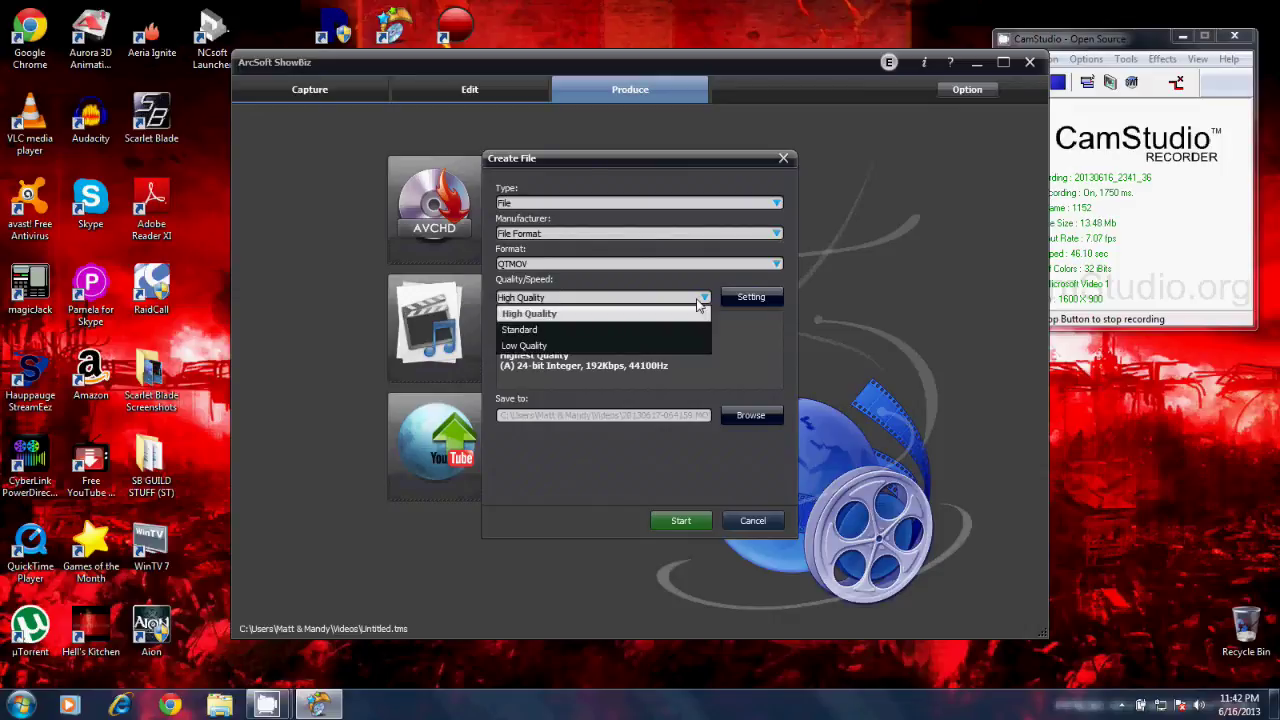
pyautogui.click(570, 313)
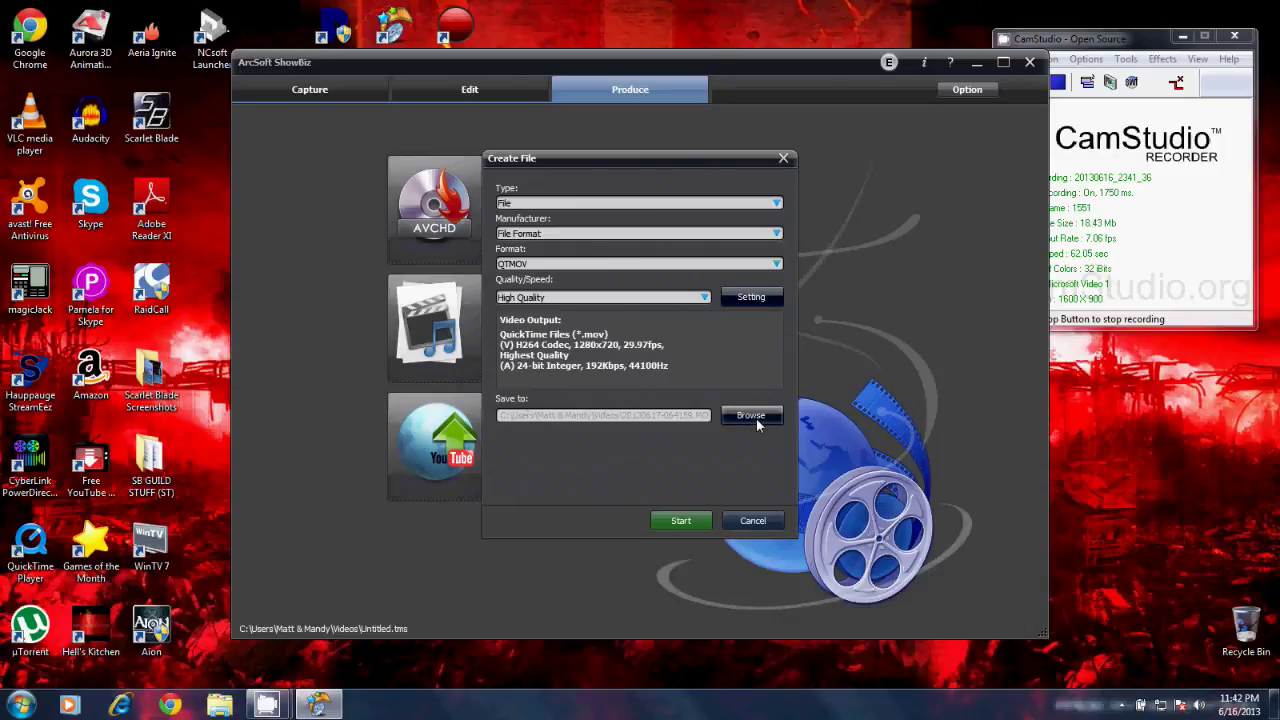
pyautogui.click(679, 521)
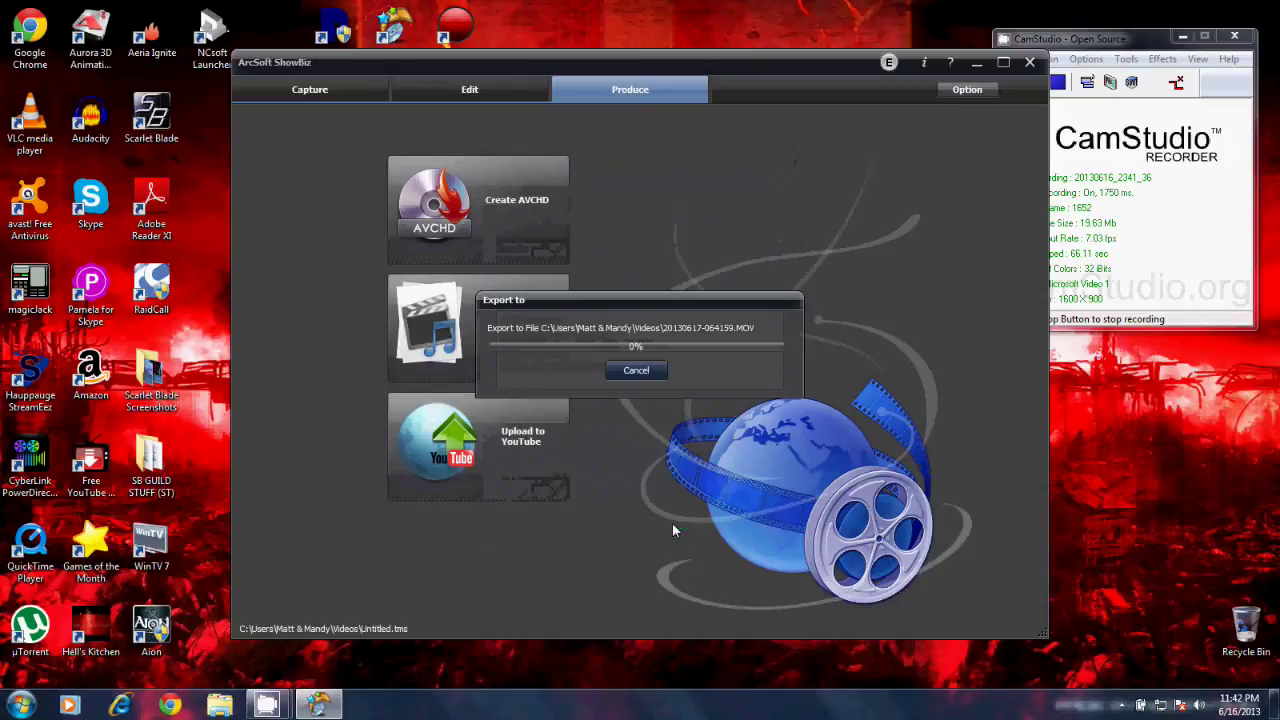